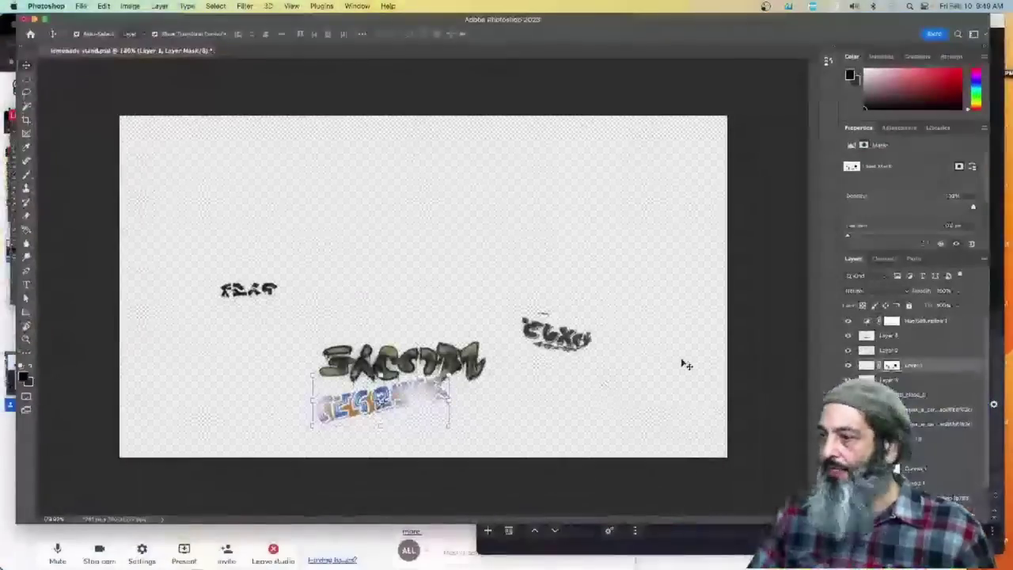
Step: Hide all the layers except the original lemonade stand image at the base of the stack
{"action": "left_click_drag", "start_coordinate": [817, 344], "coordinate": [761, 346]}
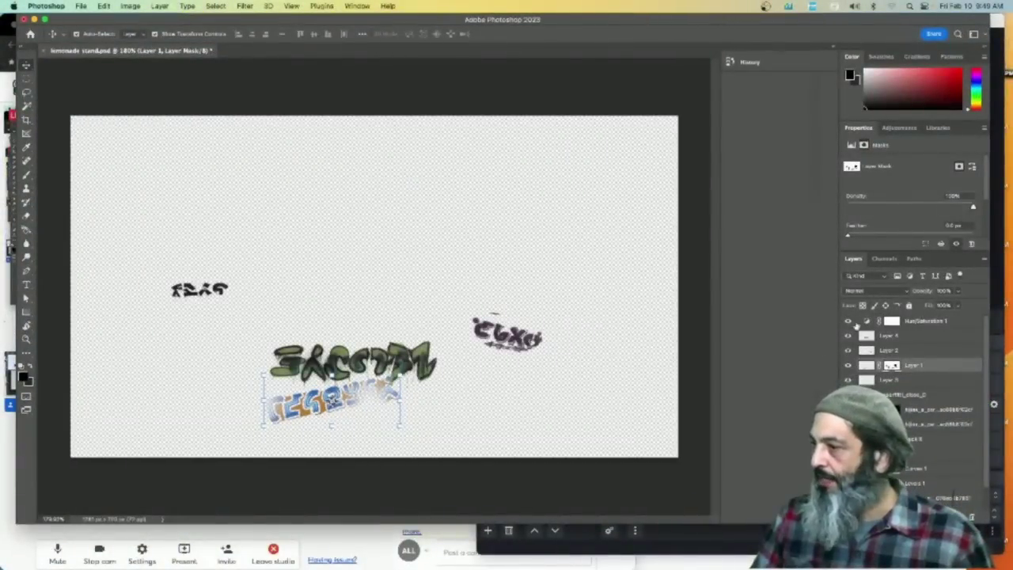
{"action": "left_click_drag", "start_coordinate": [849, 321], "coordinate": [848, 506]}
{"action": "left_click", "coordinate": [849, 502]}
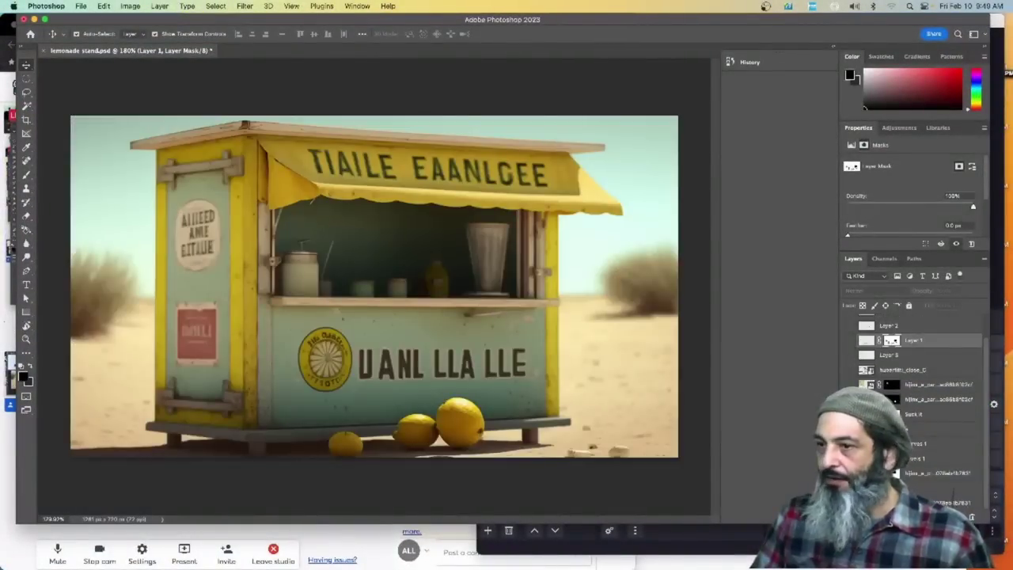
Step: Show the cleaned-up cut-out stand layer and hide the original image and puppet character behind it, leaving the serving window transparent
{"action": "left_click", "coordinate": [849, 458]}
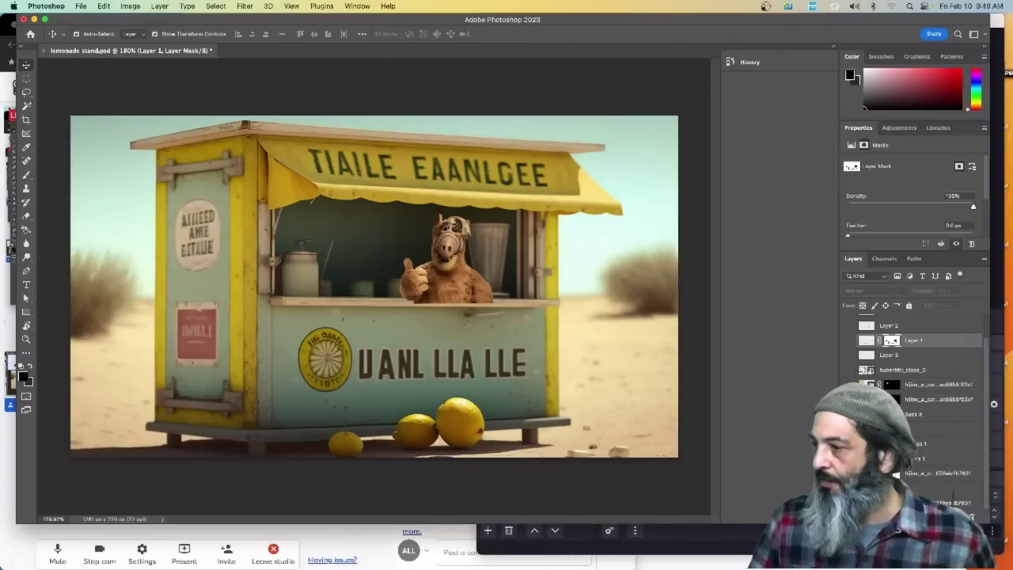
{"action": "left_click", "coordinate": [849, 443]}
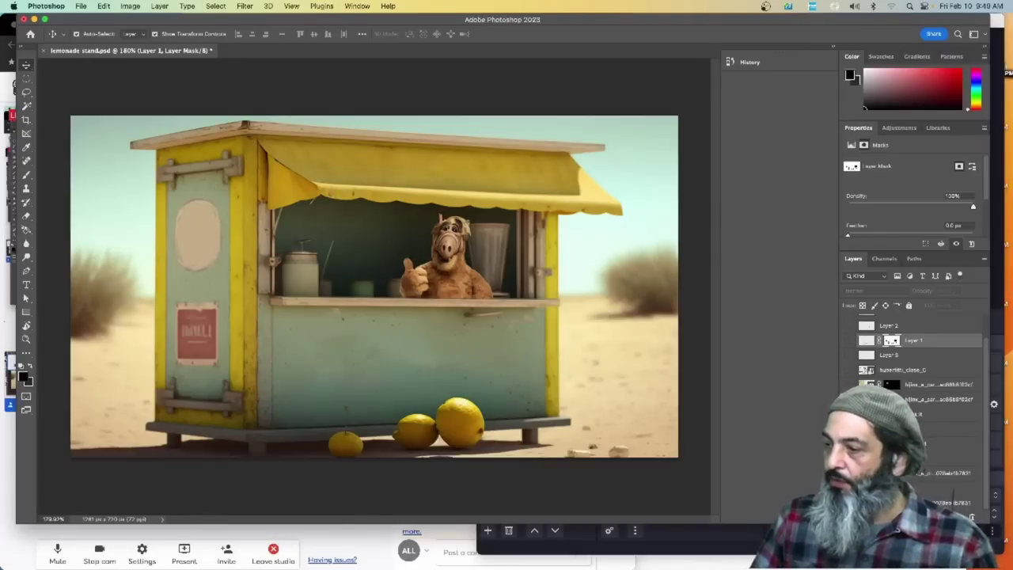
{"action": "key", "text": "super+z"}
{"action": "key", "text": "super+z"}
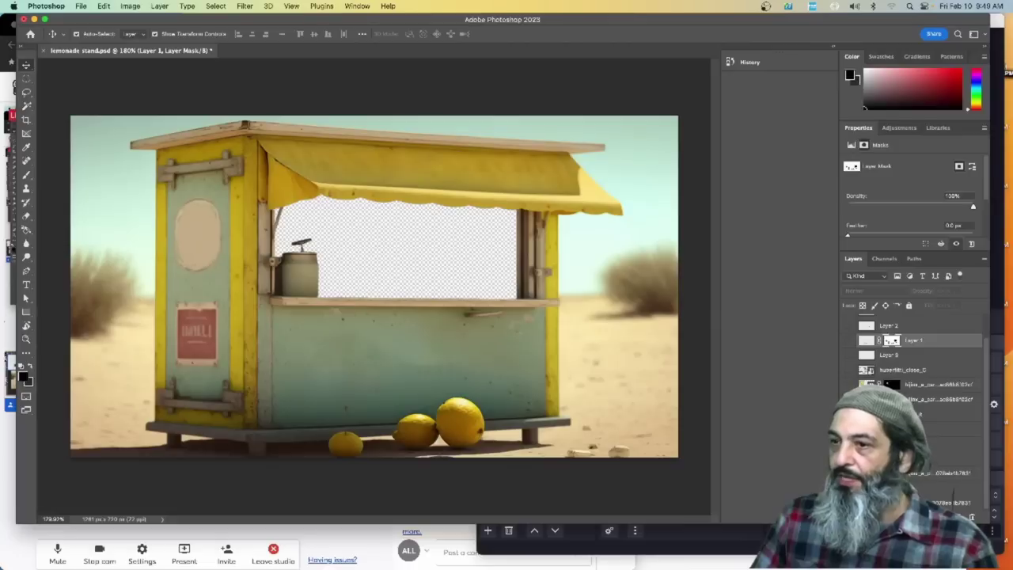
Step: Quick-export the cut-out stand with its transparent serving window as the PNG file lemonade stand mask.png
{"action": "left_click", "coordinate": [80, 6]}
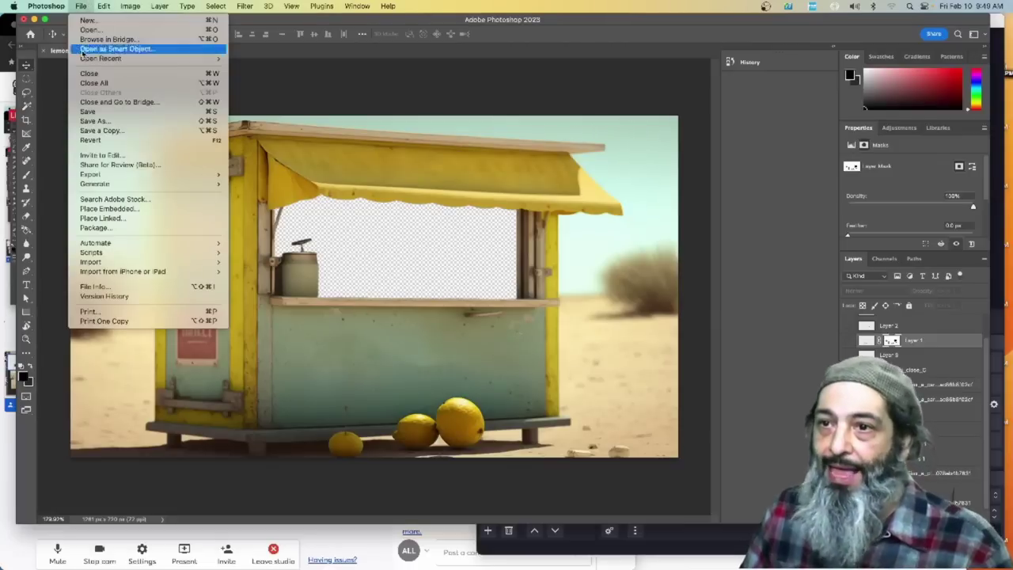
{"action": "mouse_move", "coordinate": [142, 174]}
{"action": "left_click", "coordinate": [257, 177]}
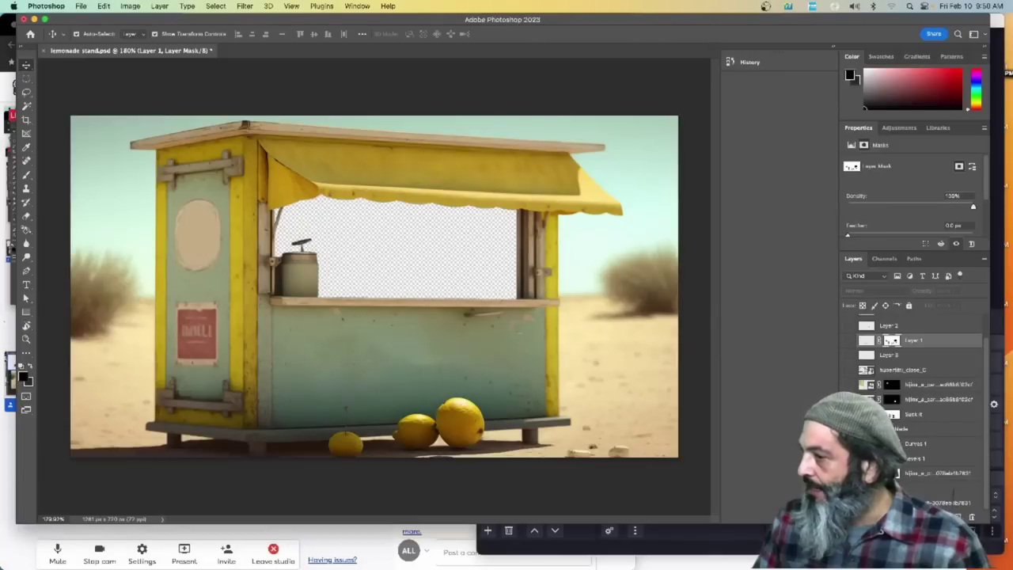
Step: Show the LEMONADE awning text, the Suck it lettering, the cartoon cup and the lemon artwork layers on the stand
{"action": "key", "text": "ctrl+z"}
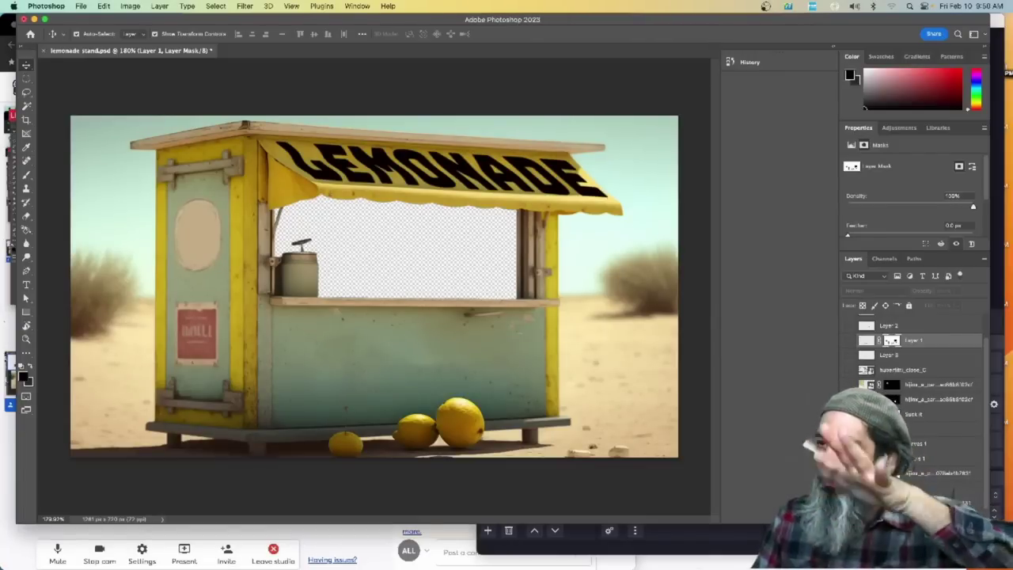
{"action": "key", "text": "super+z"}
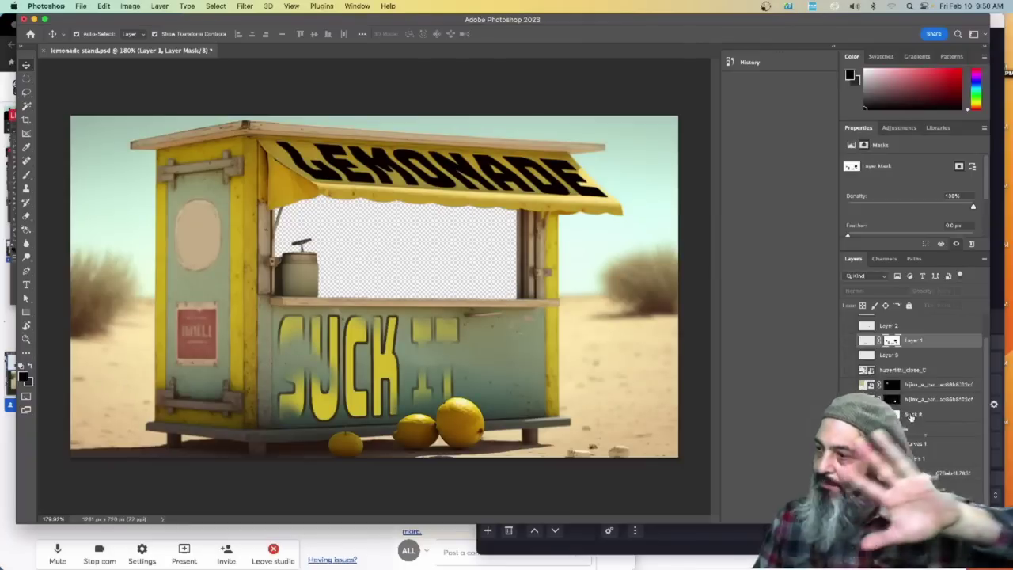
{"action": "double_click", "coordinate": [896, 414]}
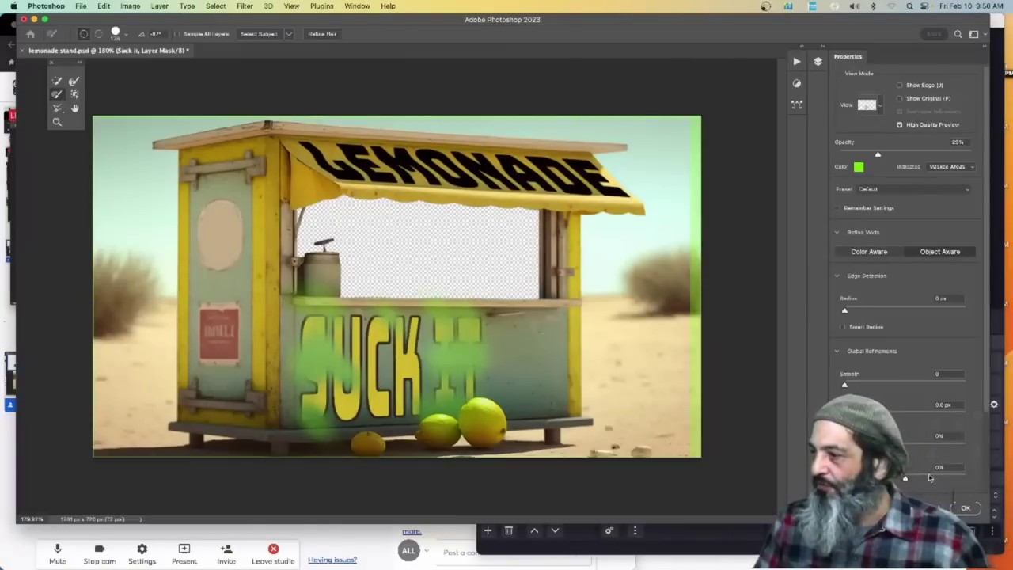
{"action": "left_click", "coordinate": [965, 507]}
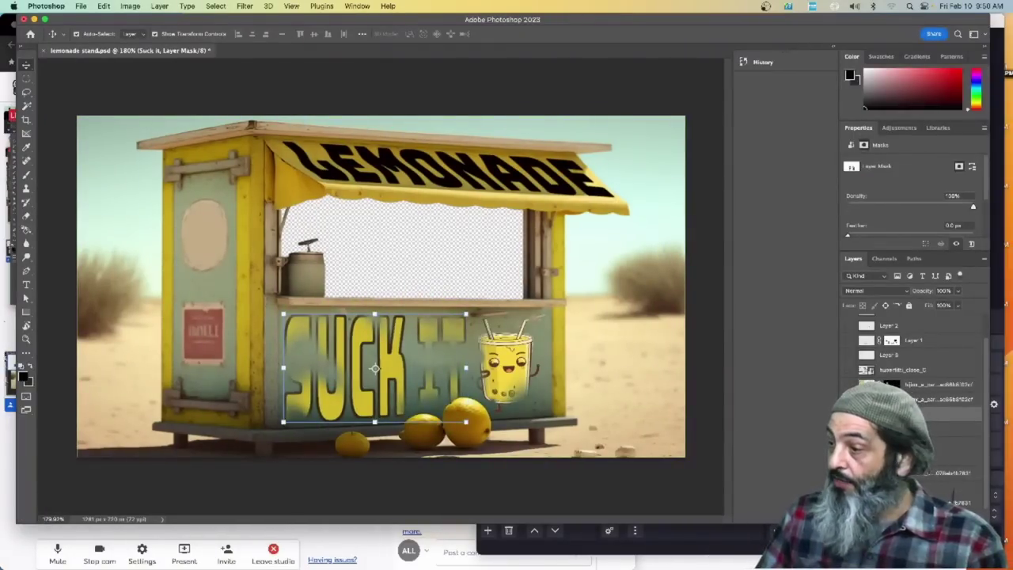
{"action": "left_click", "coordinate": [848, 385]}
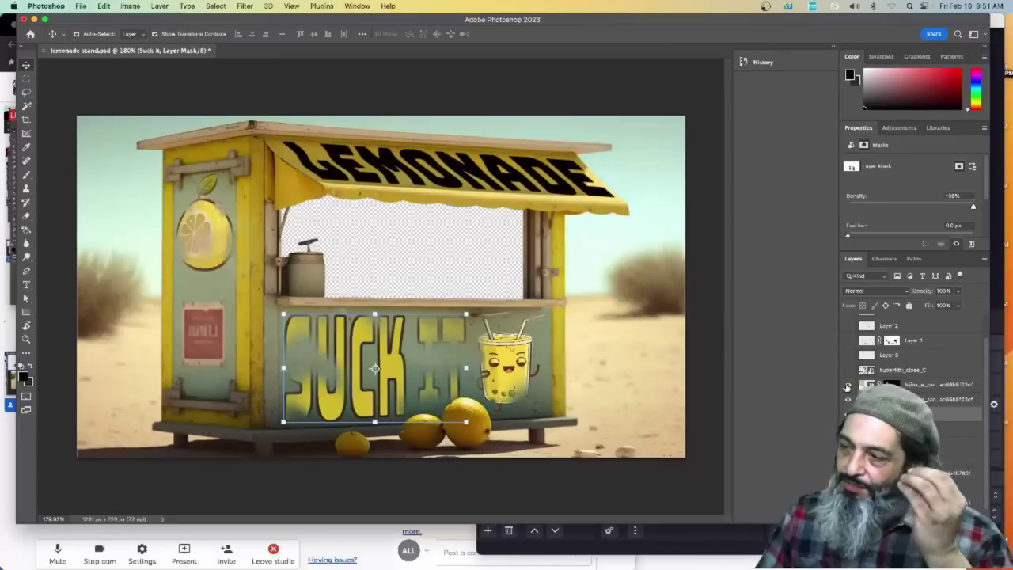
Step: Show the huberfitti_close_C graffiti sheet layer, move it over the front of the stand, and hide it again
{"action": "left_click", "coordinate": [848, 369]}
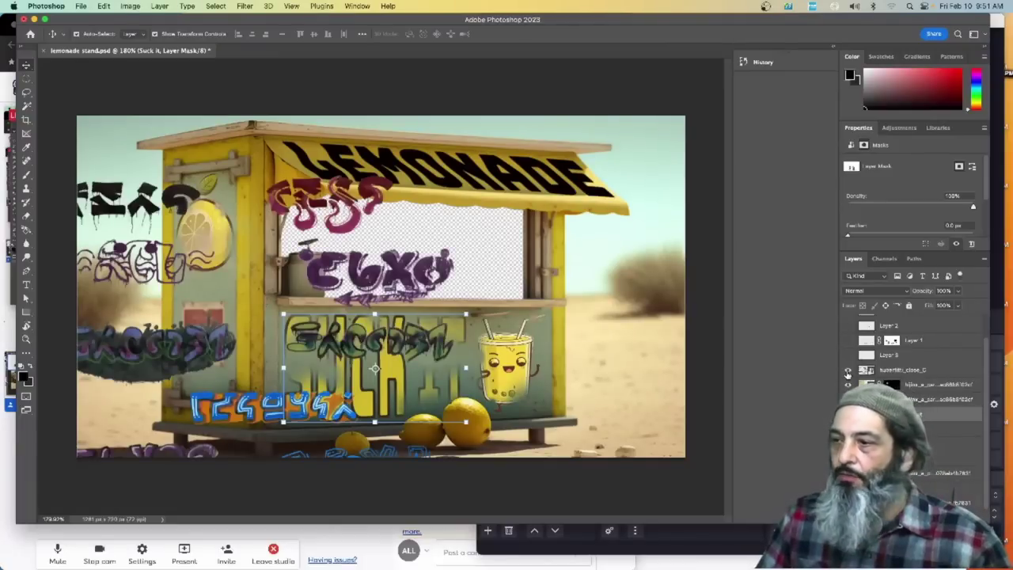
{"action": "left_click", "coordinate": [886, 369]}
{"action": "left_click_drag", "start_coordinate": [111, 352], "coordinate": [248, 309]}
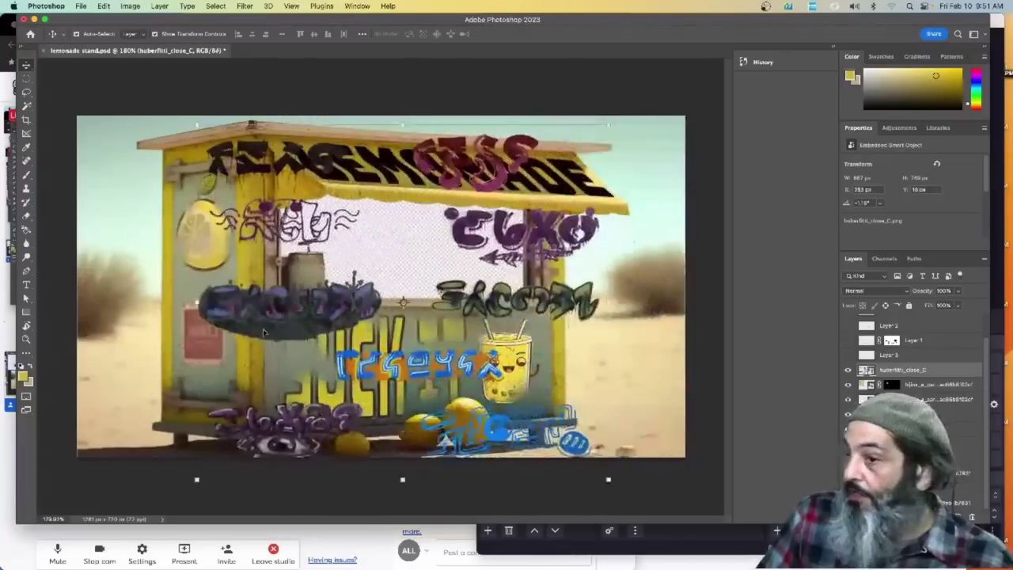
{"action": "left_click", "coordinate": [847, 369]}
Step: Show the individual graffiti tag layers, including Layer 4, and the Hue/Saturation adjustment layer above them
{"action": "left_click_drag", "start_coordinate": [847, 355], "coordinate": [847, 325]}
{"action": "scroll", "coordinate": [847, 339], "scroll_direction": "up", "scroll_amount": 2}
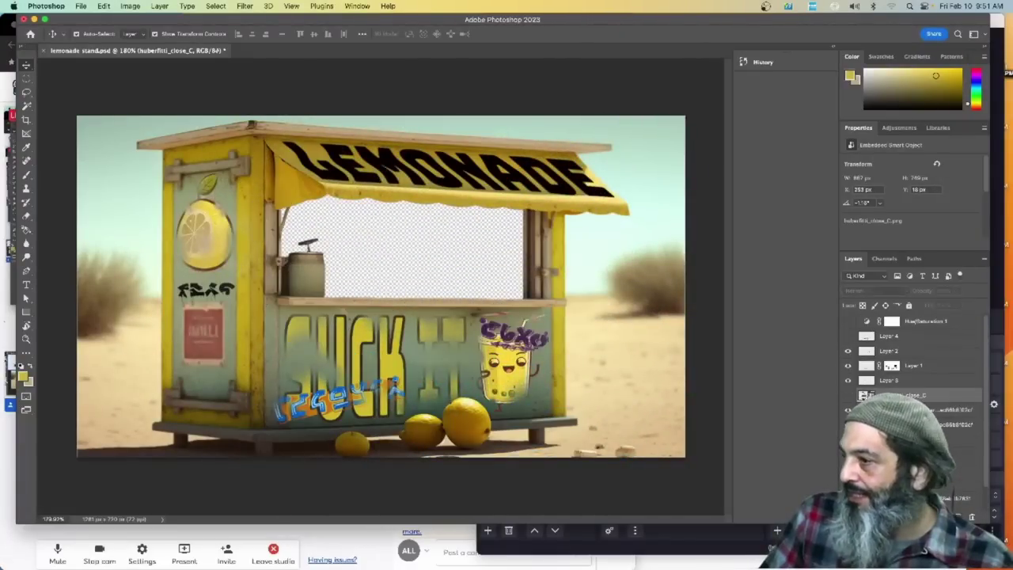
{"action": "left_click", "coordinate": [847, 335]}
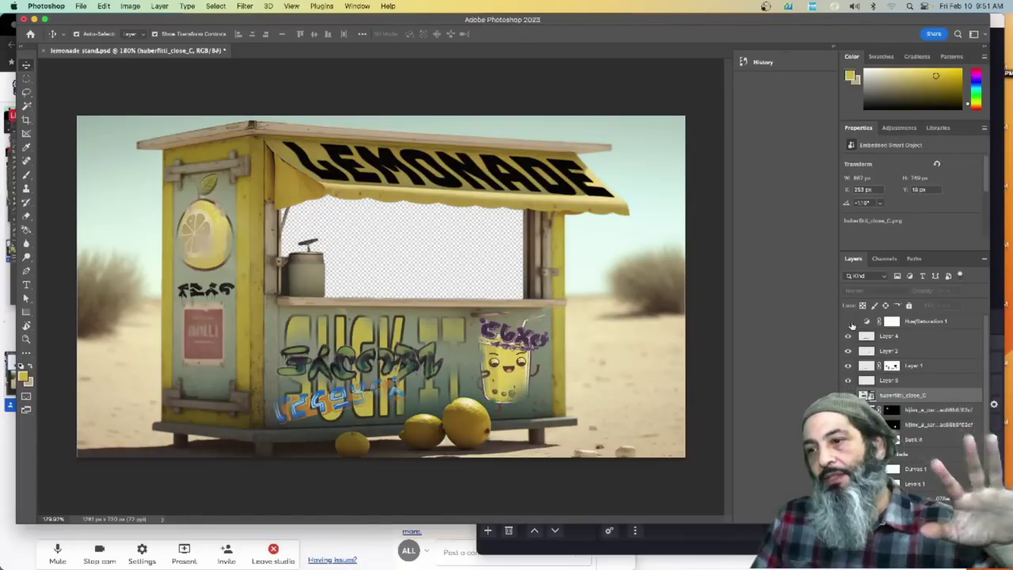
{"action": "left_click", "coordinate": [848, 322]}
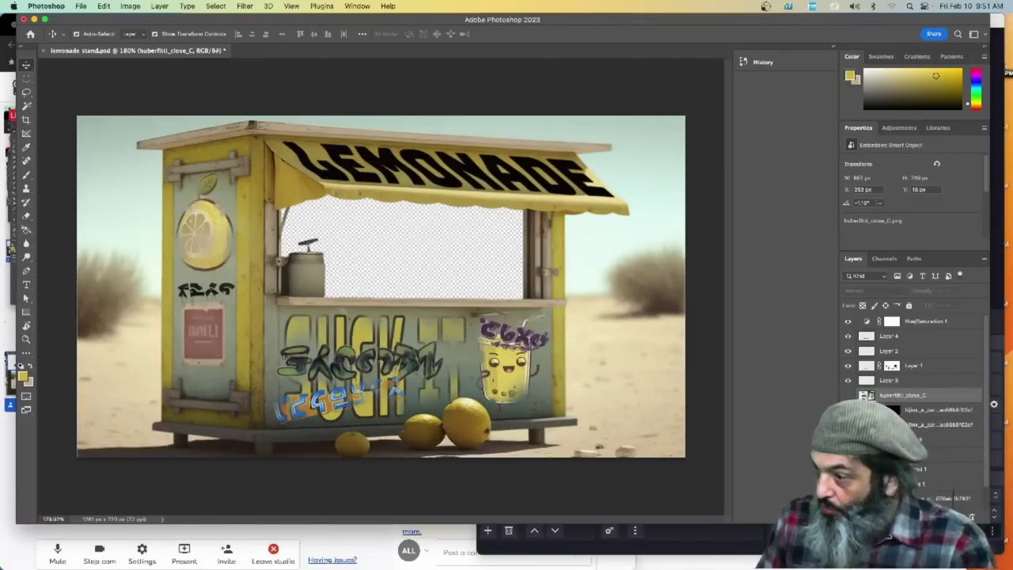
Step: Switch to the Midjourney Bot chat in Discord and examine the lemonade stand prompts with their image grids and variations
{"action": "key", "text": "ctrl+Up"}
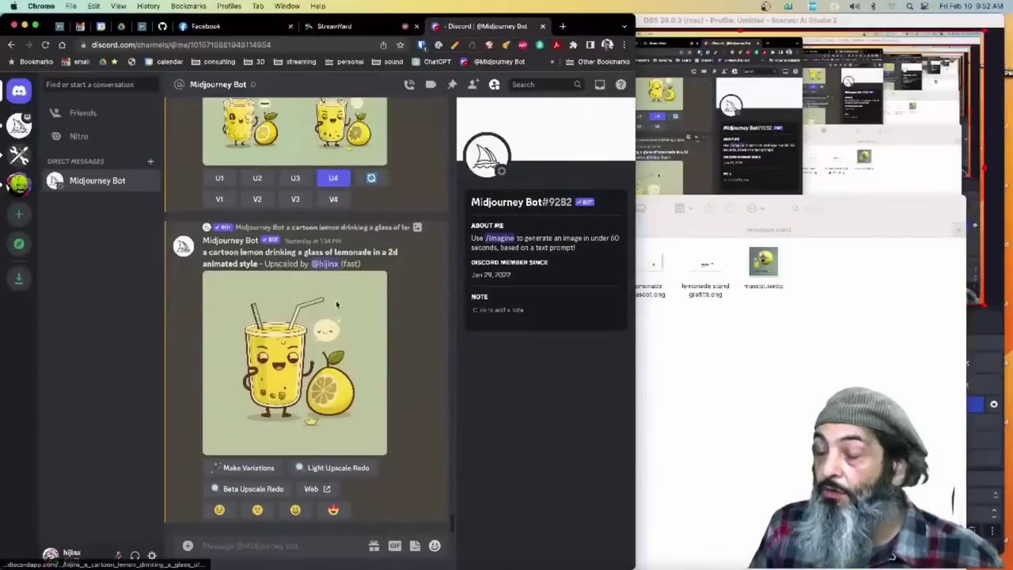
{"action": "scroll", "coordinate": [336, 304], "scroll_direction": "down", "scroll_amount": 15}
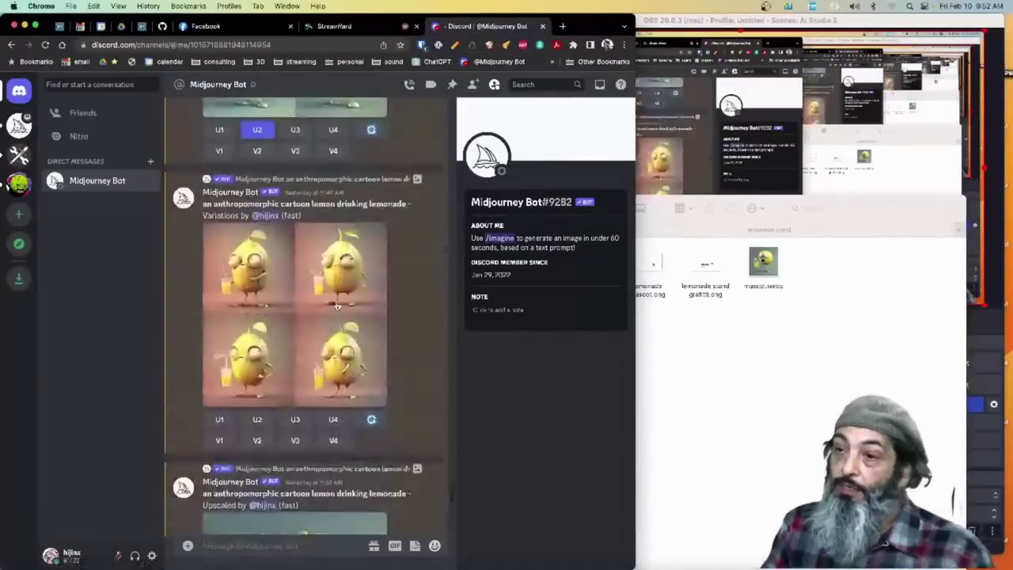
{"action": "scroll", "coordinate": [336, 304], "scroll_direction": "up", "scroll_amount": 10}
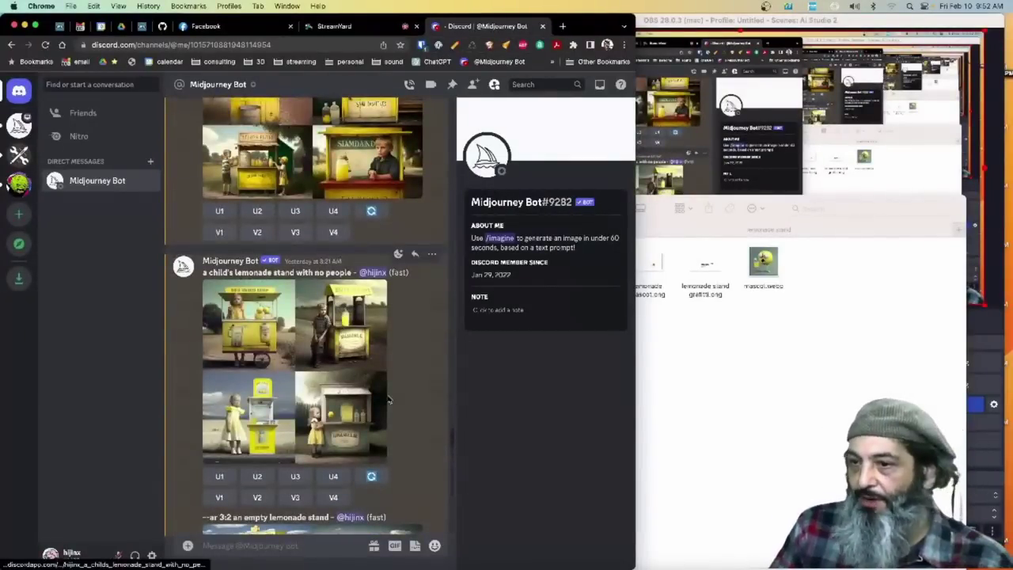
{"action": "scroll", "coordinate": [384, 397], "scroll_direction": "down", "scroll_amount": 1}
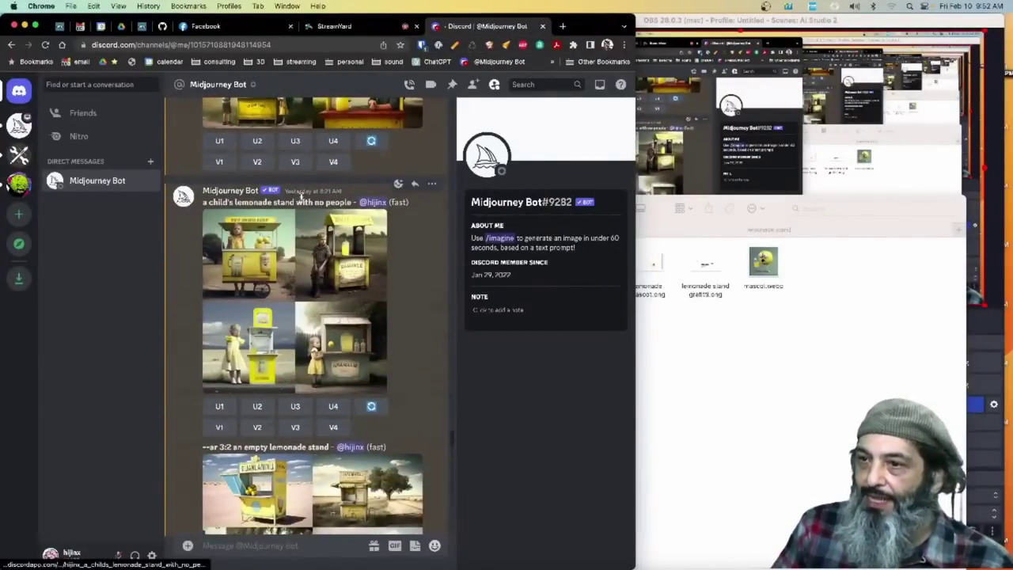
{"action": "scroll", "coordinate": [298, 302], "scroll_direction": "down", "scroll_amount": 4}
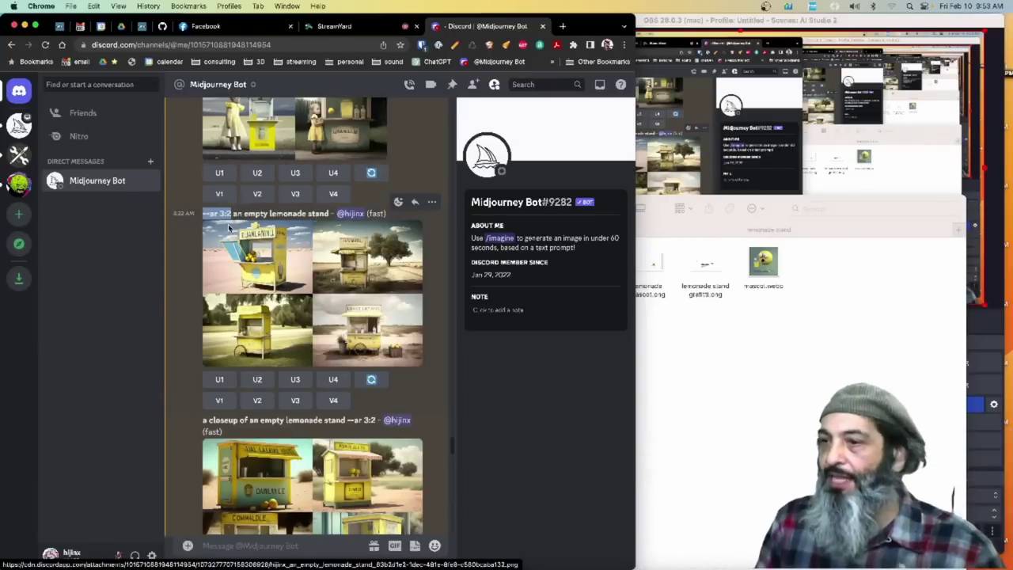
{"action": "scroll", "coordinate": [327, 306], "scroll_direction": "down", "scroll_amount": 3}
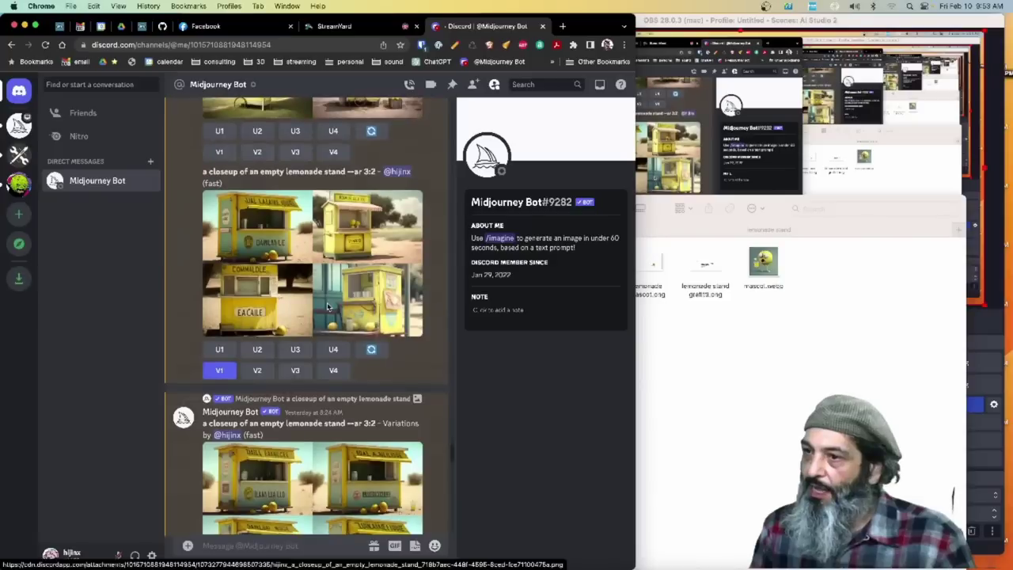
{"action": "scroll", "coordinate": [327, 306], "scroll_direction": "down", "scroll_amount": 2}
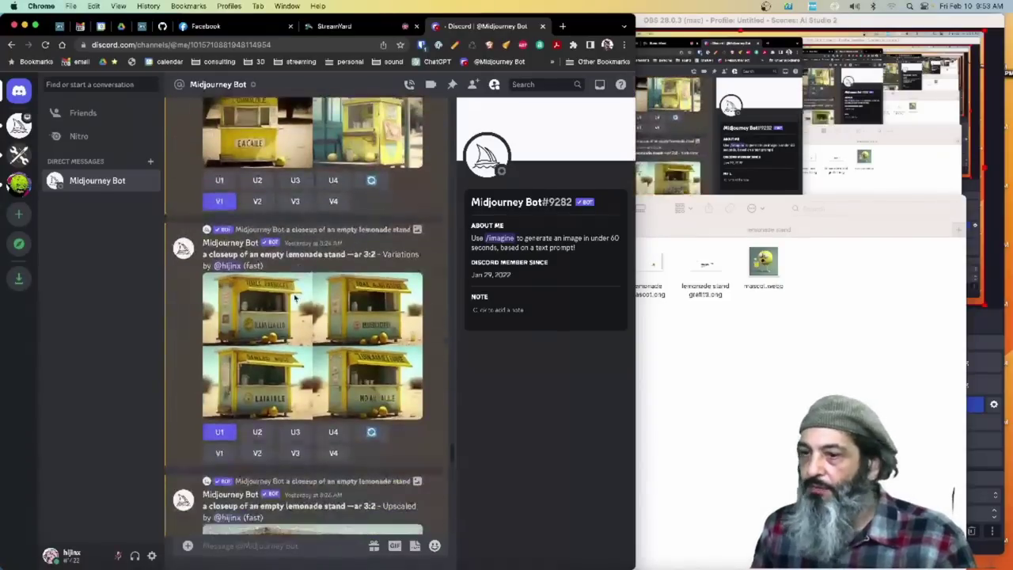
{"action": "scroll", "coordinate": [295, 297], "scroll_direction": "up", "scroll_amount": 2}
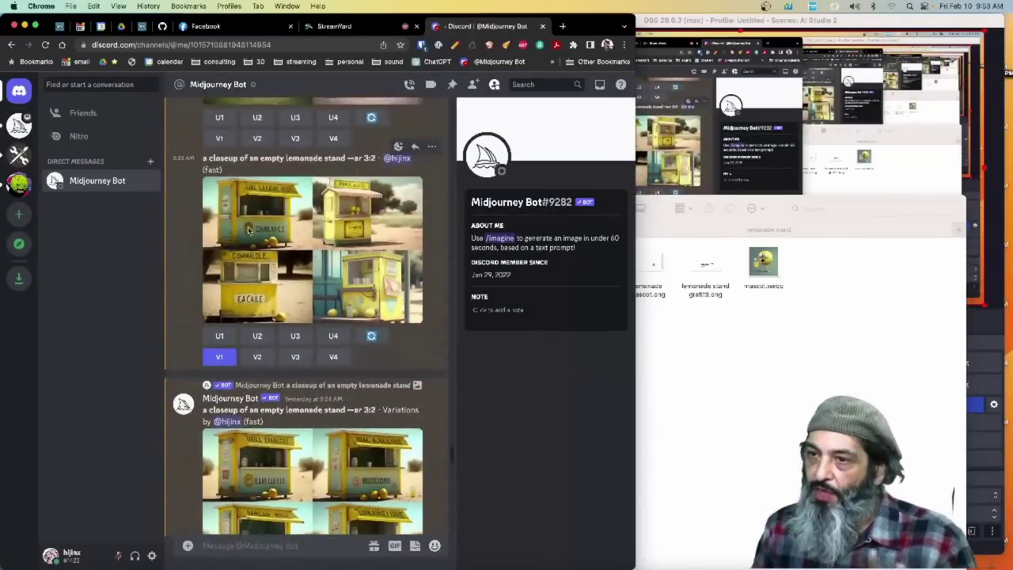
{"action": "scroll", "coordinate": [321, 419], "scroll_direction": "down", "scroll_amount": 2}
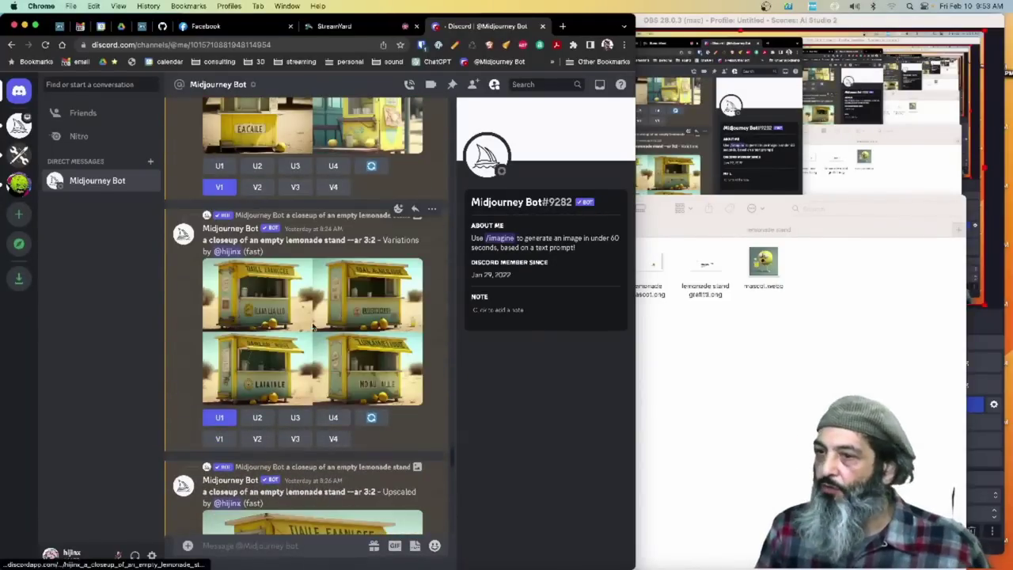
Step: Enlarge the four-image grid of stand variations, close it, and enlarge the upscaled lemonade stand image
{"action": "left_click", "coordinate": [275, 327]}
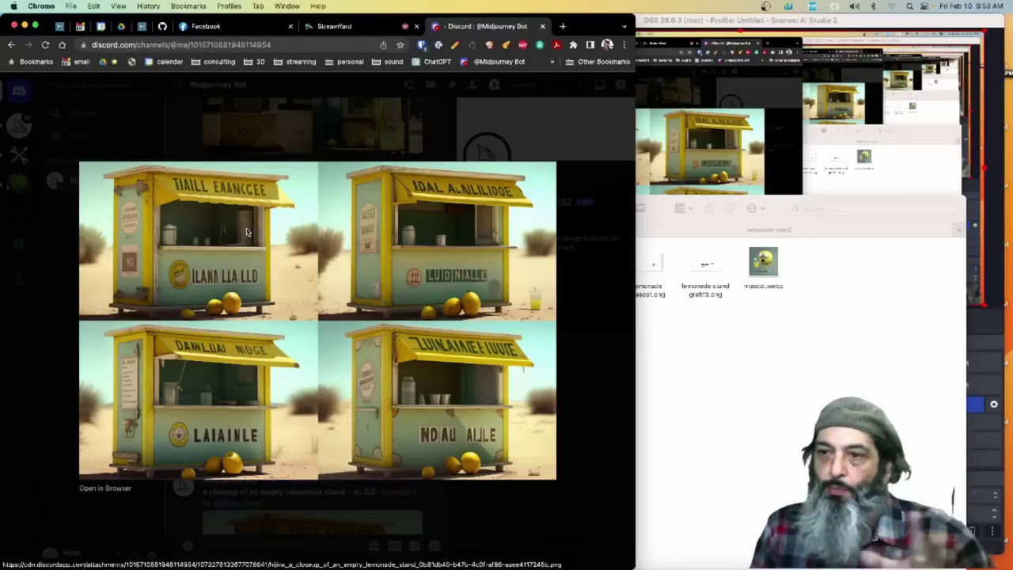
{"action": "left_click", "coordinate": [585, 318]}
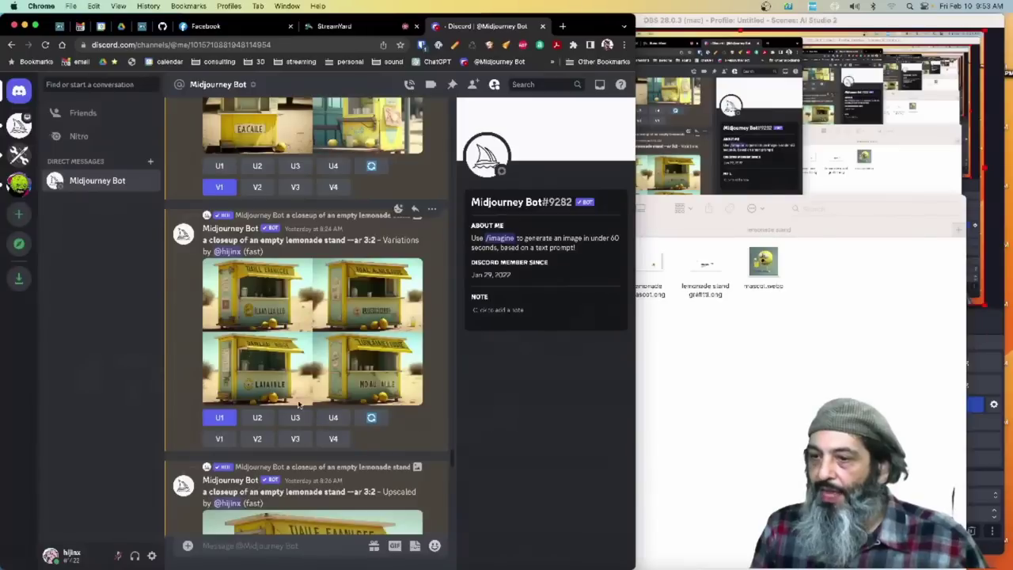
{"action": "left_click", "coordinate": [342, 312]}
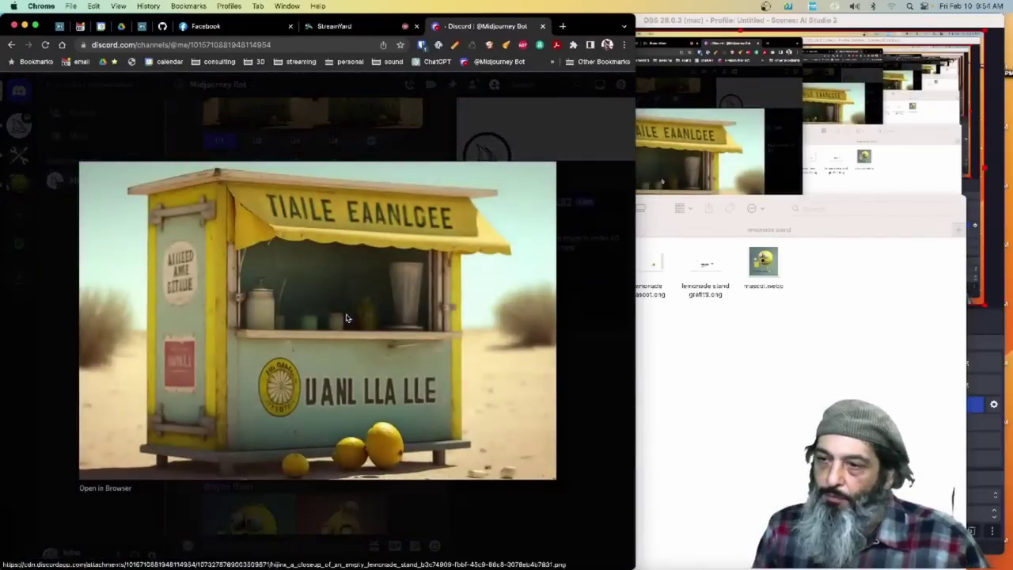
Step: Return to Photoshop, bring up the lemonade stand folder in Finder as a list, and select lemonade stand clean.png
{"action": "key", "text": "ctrl+Up"}
{"action": "left_click", "coordinate": [411, 319]}
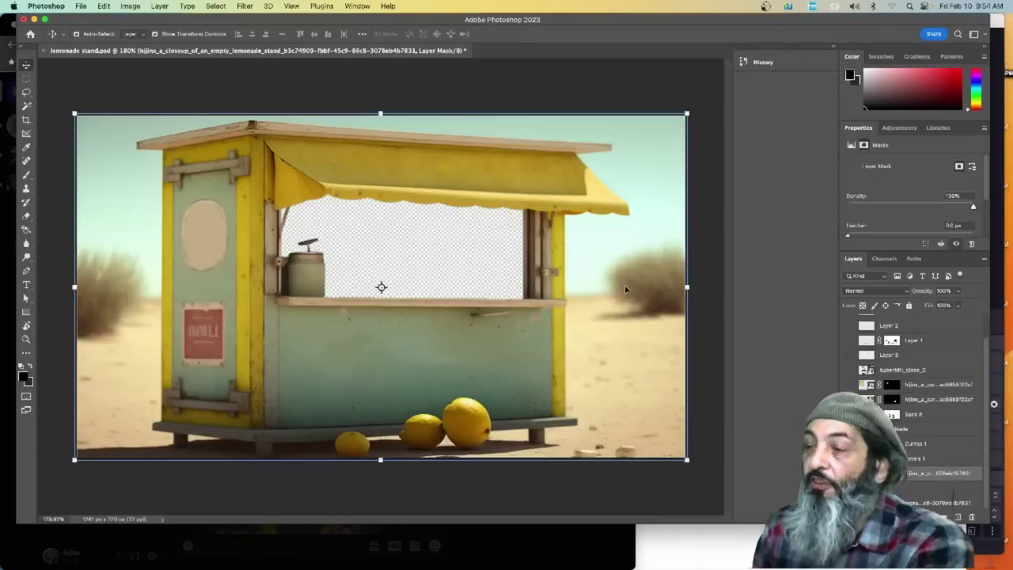
{"action": "key", "text": "ctrl+Up"}
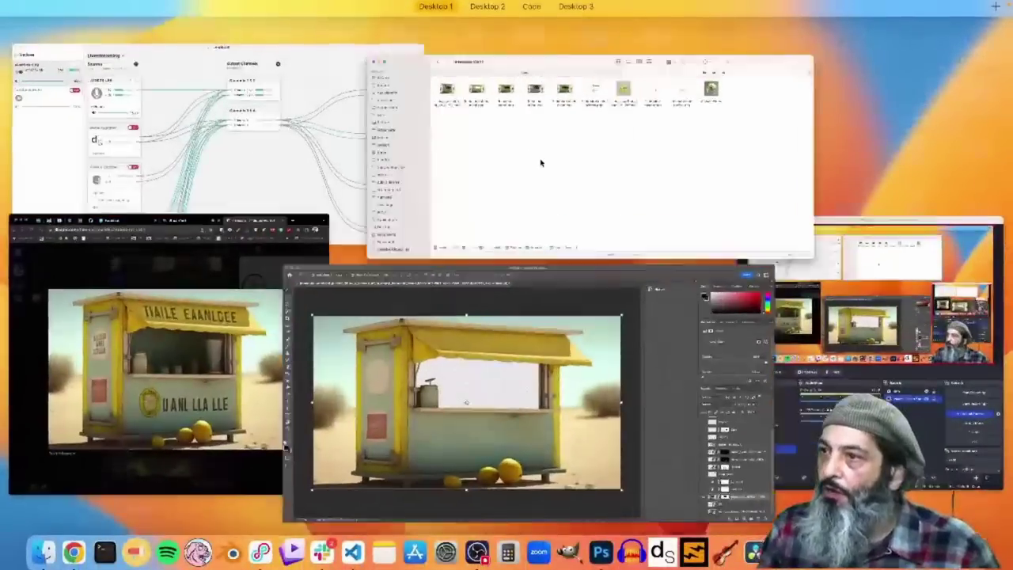
{"action": "left_click", "coordinate": [540, 163]}
{"action": "left_click", "coordinate": [599, 208]}
{"action": "left_click", "coordinate": [284, 282]}
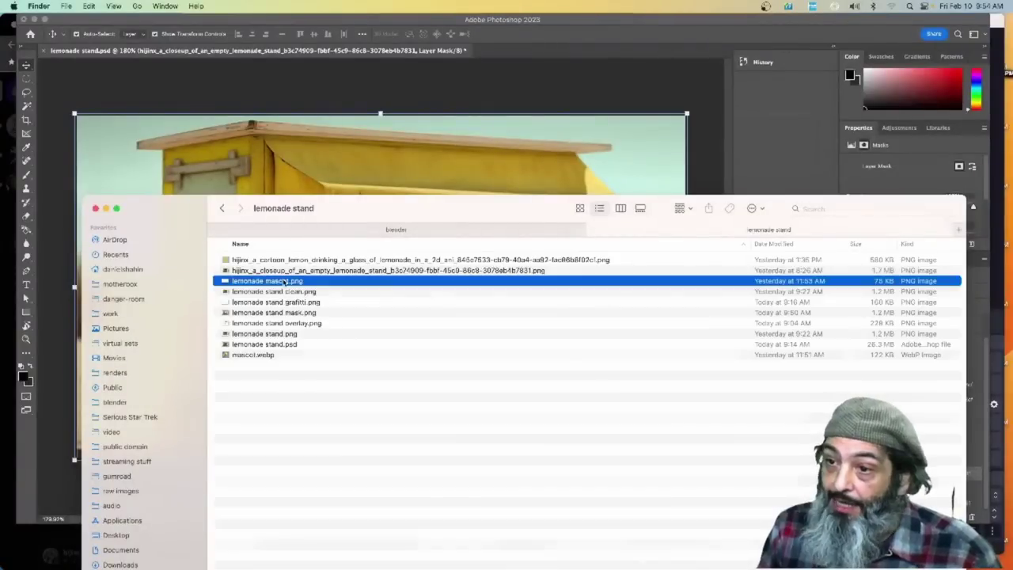
{"action": "left_click", "coordinate": [281, 305]}
{"action": "left_click", "coordinate": [286, 293]}
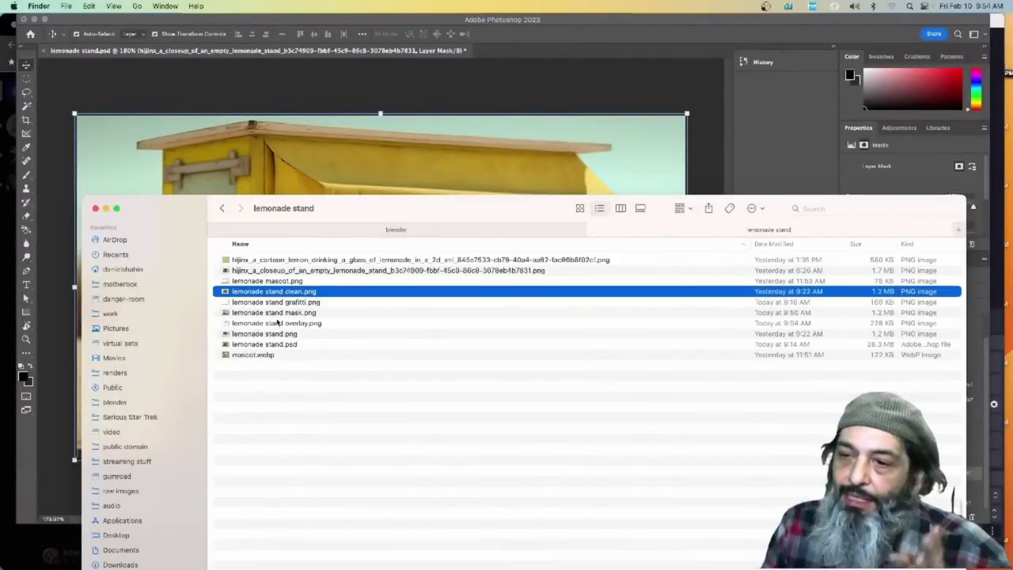
Step: Switch back to the Midjourney Bot chat in Discord and examine the results for the cartoon lemon drinking lemonade prompts
{"action": "key", "text": "super+Tab"}
{"action": "scroll", "coordinate": [304, 391], "scroll_direction": "up", "scroll_amount": 5}
{"action": "scroll", "coordinate": [304, 390], "scroll_direction": "down", "scroll_amount": 3}
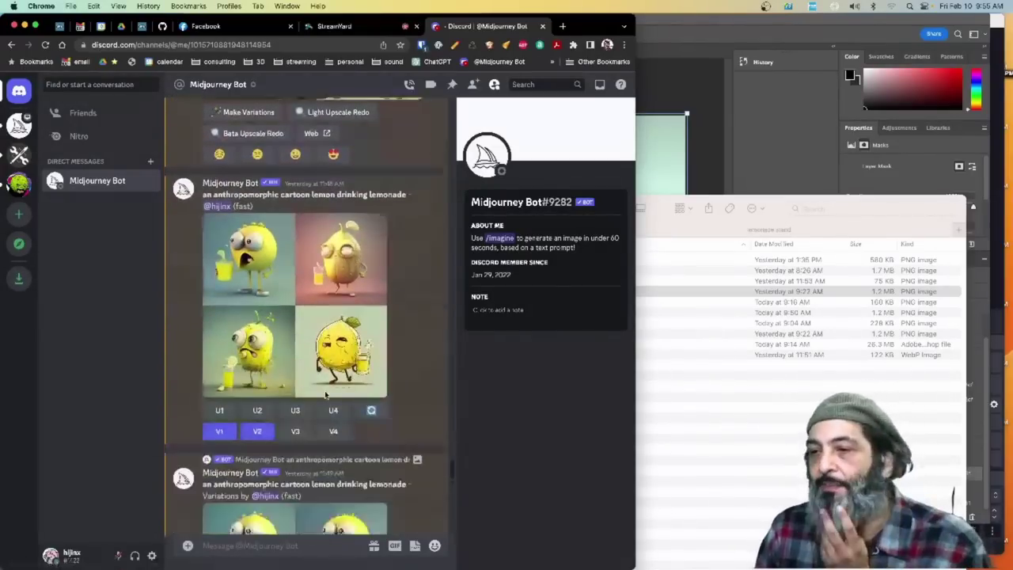
{"action": "scroll", "coordinate": [399, 337], "scroll_direction": "down", "scroll_amount": 5}
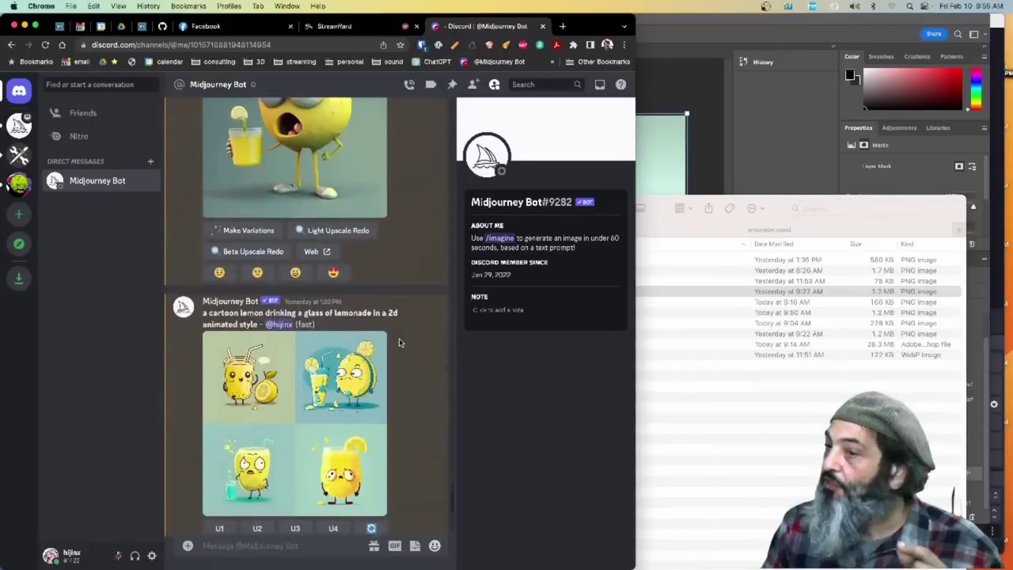
Step: Look further through the cartoon lemon results, return to Photoshop, and inspect the upper cartoon lemon layer and its mask
{"action": "left_click_drag", "start_coordinate": [204, 242], "coordinate": [325, 242]}
{"action": "scroll", "coordinate": [259, 308], "scroll_direction": "down", "scroll_amount": 10}
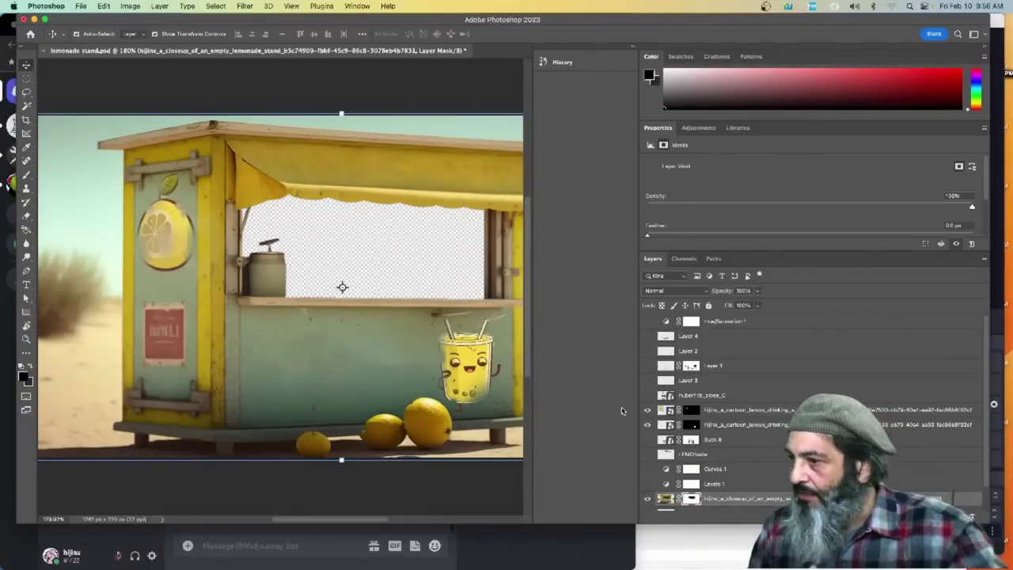
{"action": "left_click", "coordinate": [691, 410]}
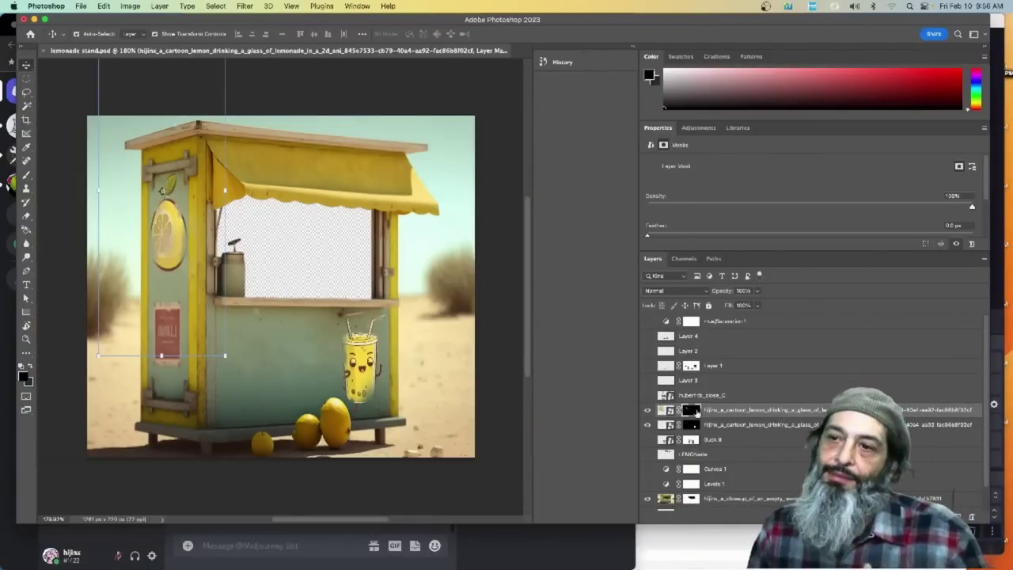
{"action": "double_click", "coordinate": [690, 410]}
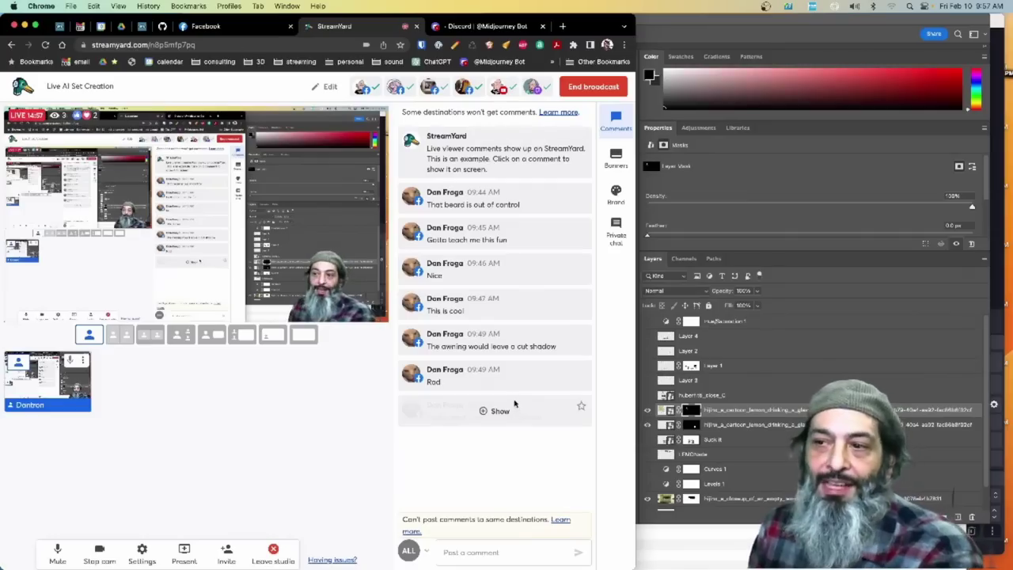
{"action": "left_click", "coordinate": [665, 410]}
Step: Switch to Blender and view the render window of the control panel overlay scene
{"action": "mouse_move", "coordinate": [352, 564]}
{"action": "left_click", "coordinate": [229, 548]}
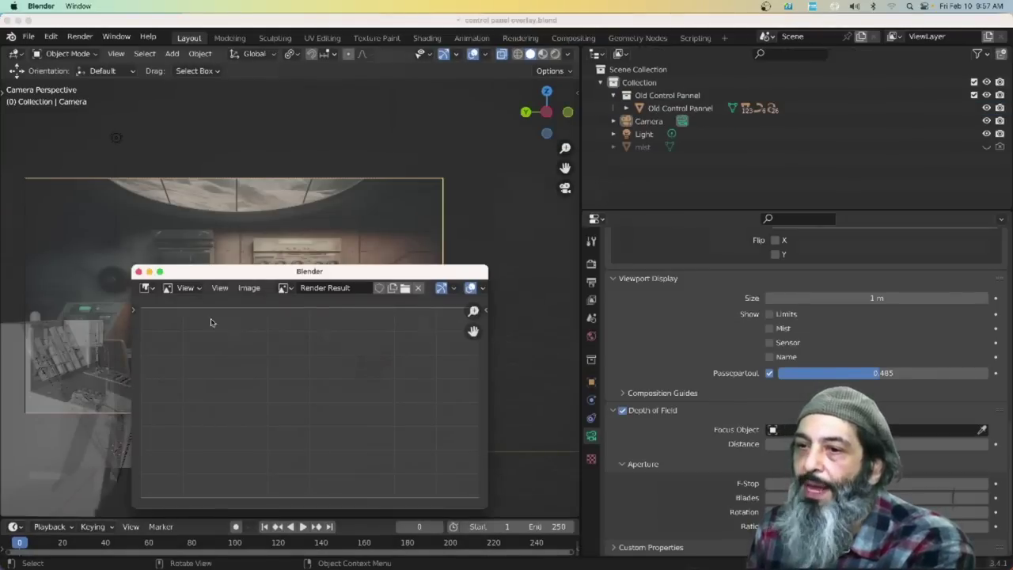
{"action": "key", "text": "Escape"}
Step: Switch to the Midjourney Bot chat in Discord and submit the /imagine prompt "--ar 3:2 a scifi deli counter with no people"
{"action": "key", "text": "super+Tab"}
{"action": "key", "text": "Tab"}
{"action": "key", "text": "Tab"}
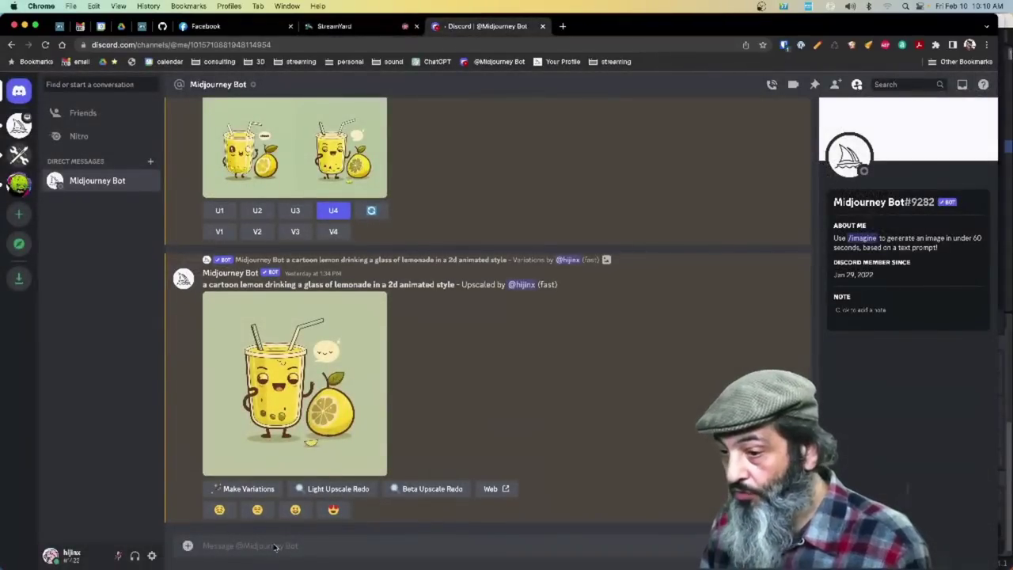
{"action": "type", "text": "/i"}
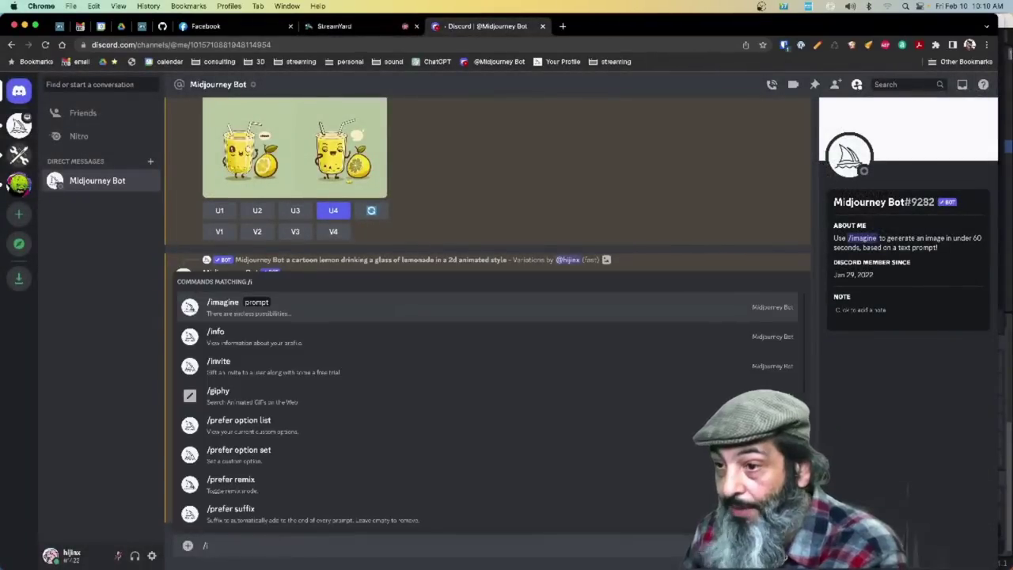
{"action": "key", "text": "Tab"}
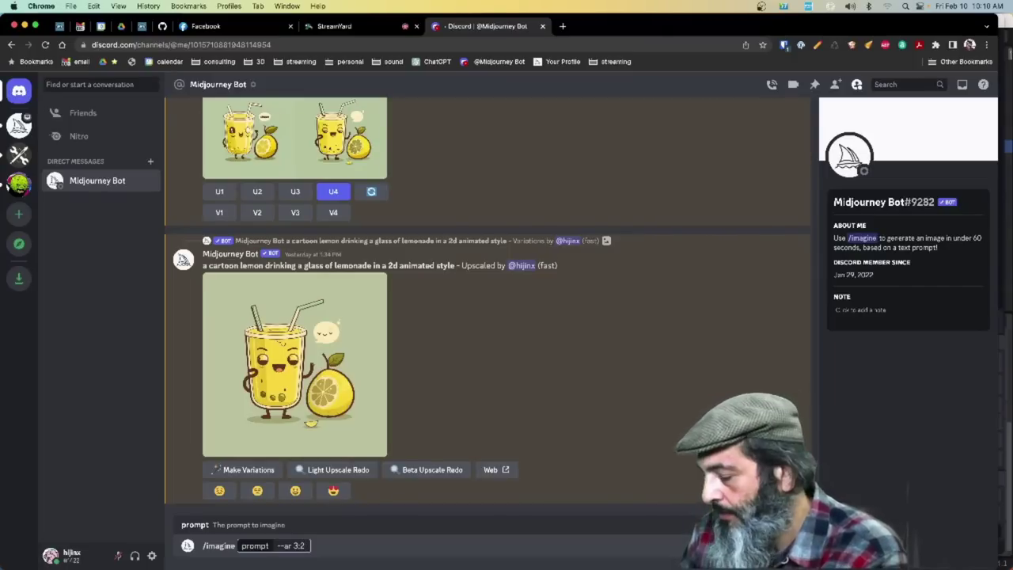
{"action": "type", "text": "scifi deli counter with no people"}
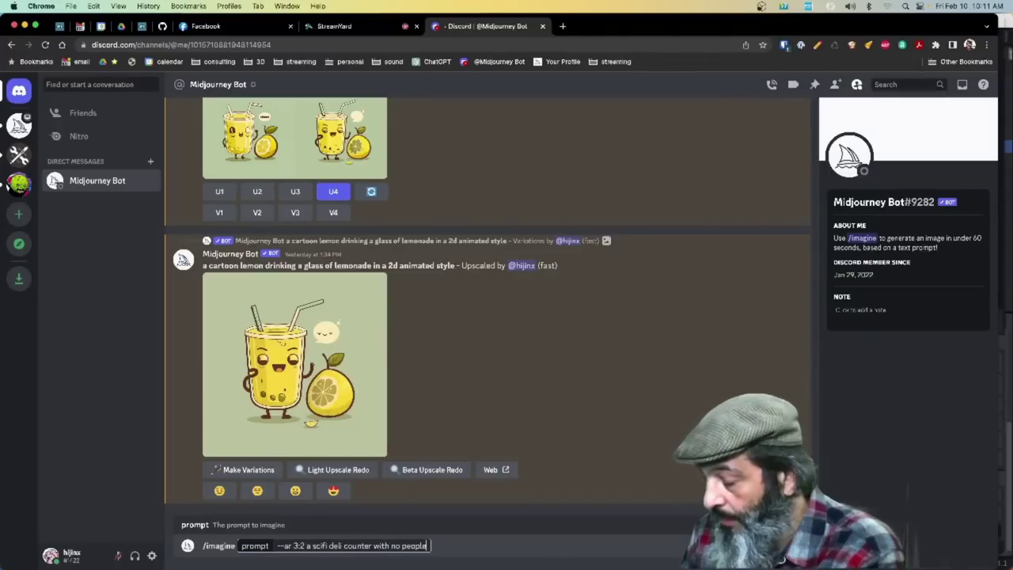
{"action": "key", "text": "Return"}
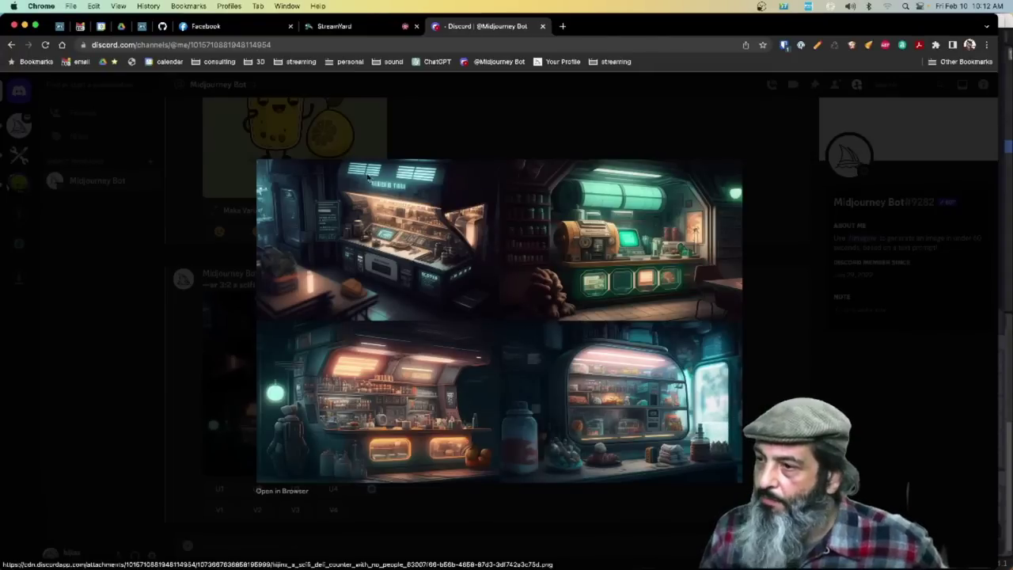
Step: Request variations of the third deli counter image and open the upscaled single deli counter image in the browser
{"action": "left_click", "coordinate": [295, 513]}
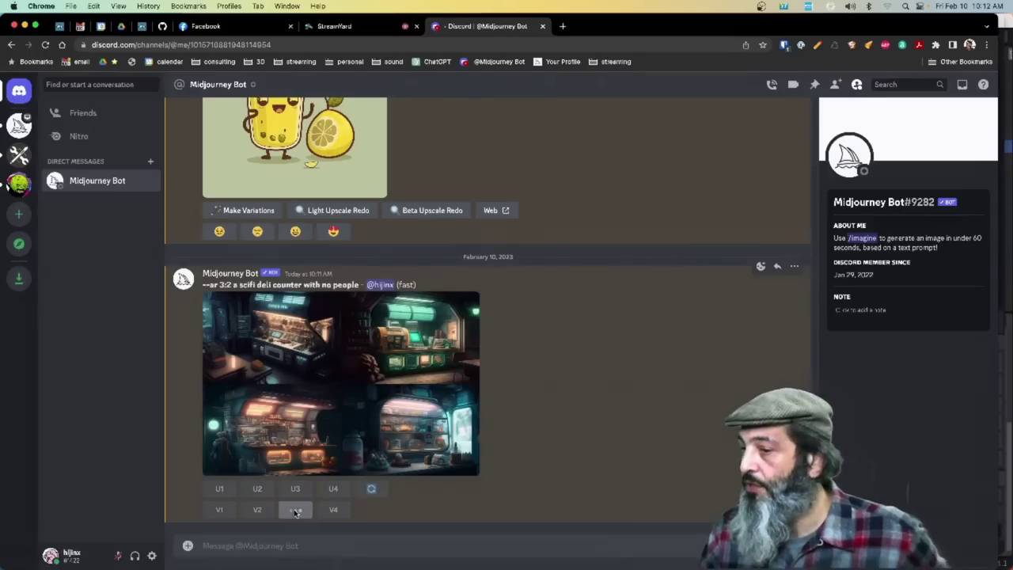
{"action": "left_click", "coordinate": [342, 361]}
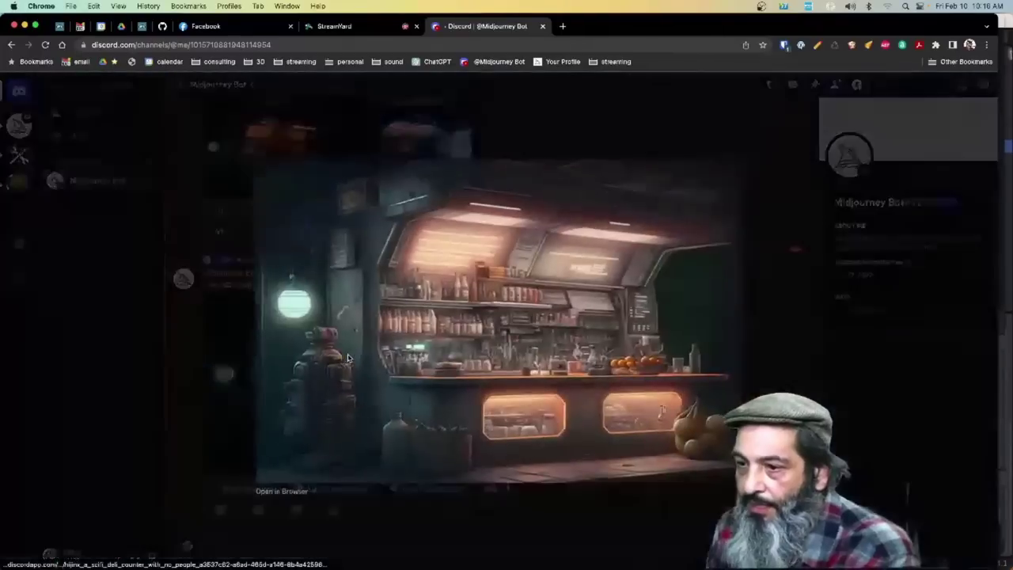
{"action": "left_click", "coordinate": [316, 492]}
Step: Save the full-size sci-fi deli counter image to disk under its suggested file name
{"action": "right_click", "coordinate": [400, 274]}
{"action": "left_click", "coordinate": [443, 292]}
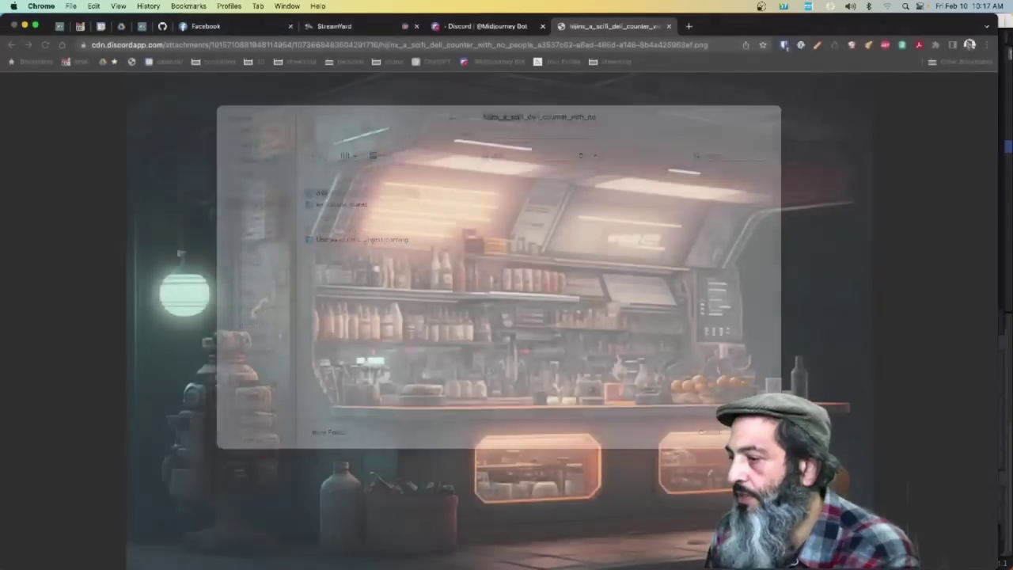
{"action": "key", "text": "Return"}
Step: Switch to Photoshop and stretch the placed deli counter image to fill the canvas width
{"action": "key", "text": "super+Tab"}
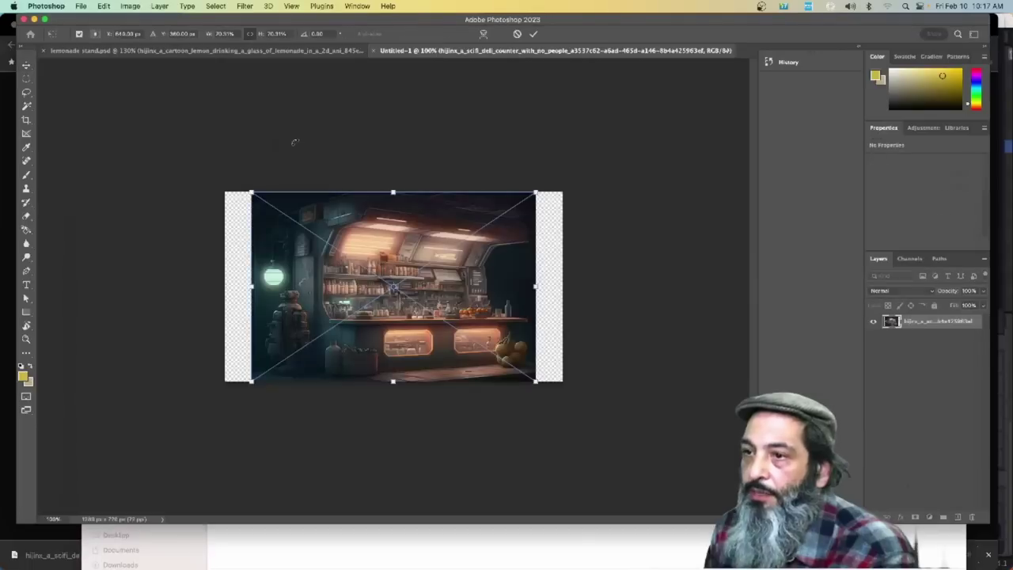
{"action": "left_click_drag", "start_coordinate": [535, 286], "coordinate": [561, 286]}
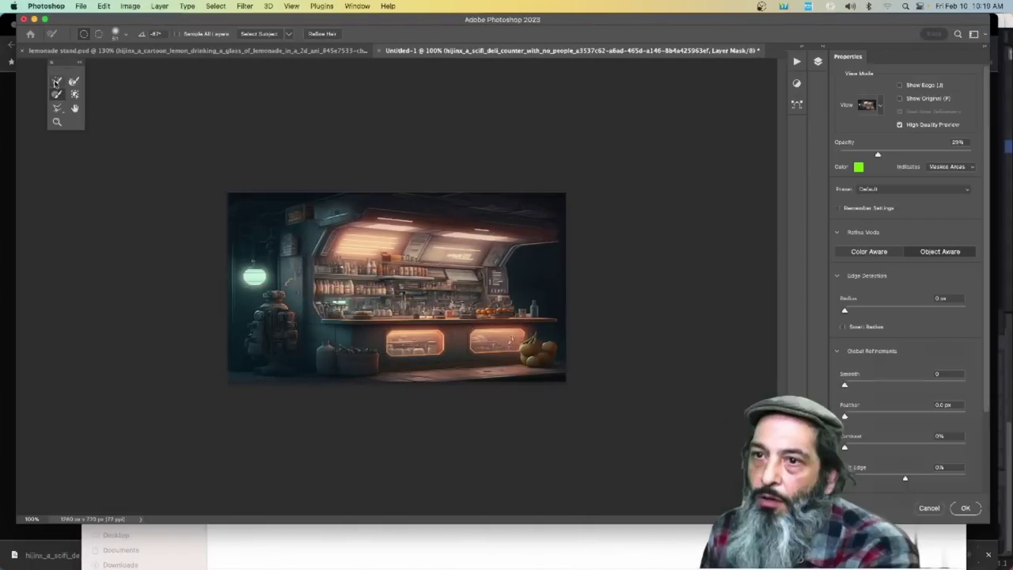
Step: Subtract the shelf area behind the deli counter from the layer mask with the Quick Selection tool in Select and Mask
{"action": "left_click", "coordinate": [56, 82]}
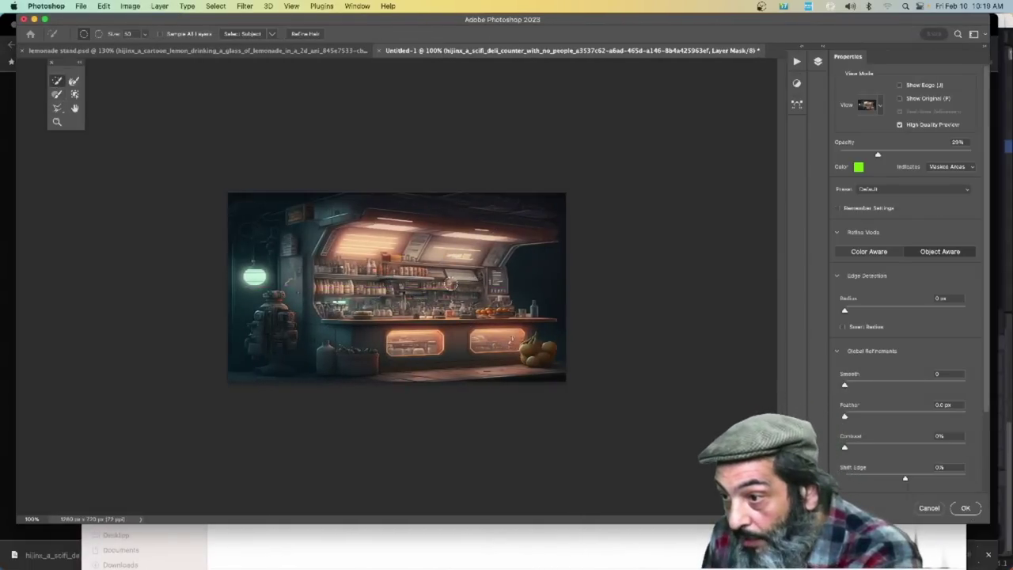
{"action": "left_click", "coordinate": [98, 35]}
{"action": "mouse_move", "coordinate": [457, 289]}
{"action": "left_mouse_down"}
{"action": "mouse_move", "coordinate": [341, 286]}
{"action": "mouse_move", "coordinate": [481, 294]}
{"action": "mouse_move", "coordinate": [344, 272]}
{"action": "mouse_move", "coordinate": [489, 277]}
{"action": "mouse_move", "coordinate": [480, 266]}
{"action": "mouse_move", "coordinate": [295, 260]}
{"action": "mouse_move", "coordinate": [403, 285]}
{"action": "left_mouse_up"}
{"action": "key", "text": "super+z"}
{"action": "mouse_move", "coordinate": [464, 295]}
{"action": "left_mouse_down"}
{"action": "mouse_move", "coordinate": [483, 295]}
{"action": "mouse_move", "coordinate": [461, 285]}
{"action": "mouse_move", "coordinate": [426, 312]}
{"action": "left_mouse_up"}
{"action": "mouse_move", "coordinate": [500, 324]}
{"action": "left_mouse_down"}
{"action": "mouse_move", "coordinate": [396, 308]}
{"action": "mouse_move", "coordinate": [389, 319]}
{"action": "left_mouse_up"}
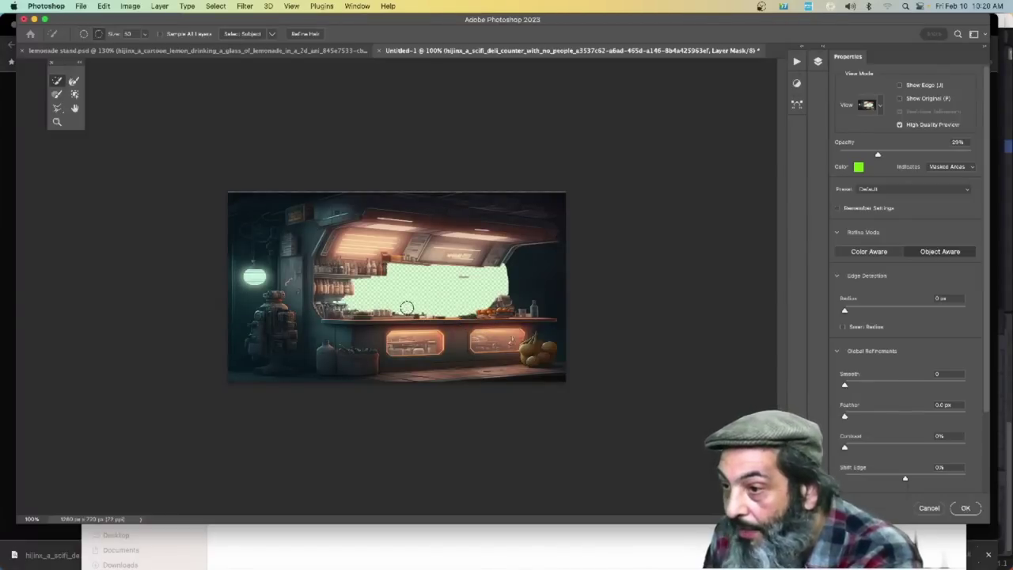
{"action": "scroll", "coordinate": [416, 299], "scroll_direction": "up", "scroll_amount": 3}
{"action": "mouse_move", "coordinate": [341, 289]}
{"action": "left_mouse_down"}
{"action": "mouse_move", "coordinate": [311, 281]}
{"action": "mouse_move", "coordinate": [383, 270]}
{"action": "mouse_move", "coordinate": [329, 258]}
{"action": "mouse_move", "coordinate": [304, 265]}
{"action": "mouse_move", "coordinate": [355, 284]}
{"action": "mouse_move", "coordinate": [296, 277]}
{"action": "left_mouse_up"}
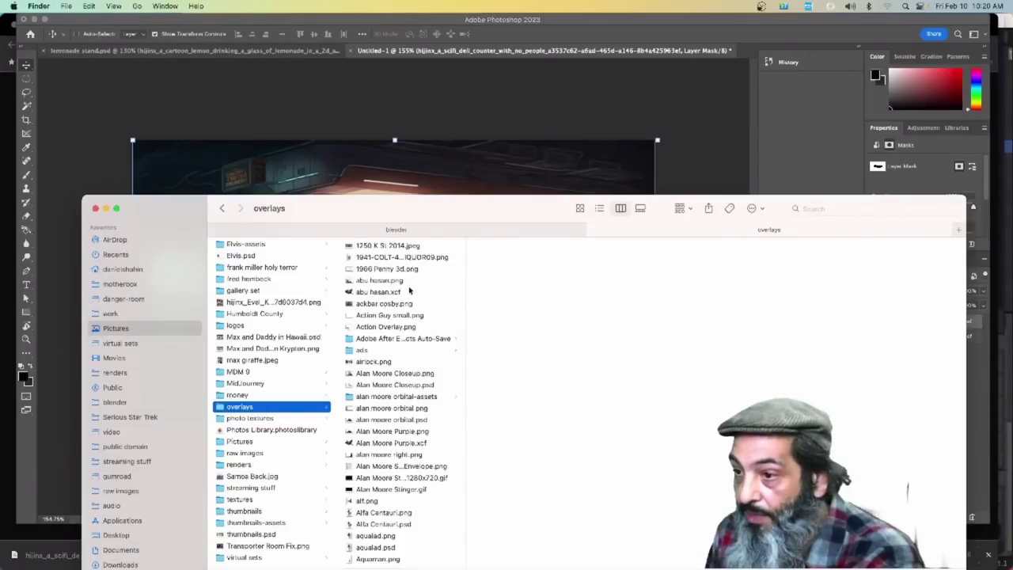
Step: Place Alfa Centauri.png from the overlays folder beneath the masked counter layer, scaled down to stand behind the counter
{"action": "scroll", "coordinate": [396, 376], "scroll_direction": "down", "scroll_amount": 5}
{"action": "left_click_drag", "start_coordinate": [385, 334], "coordinate": [491, 206]}
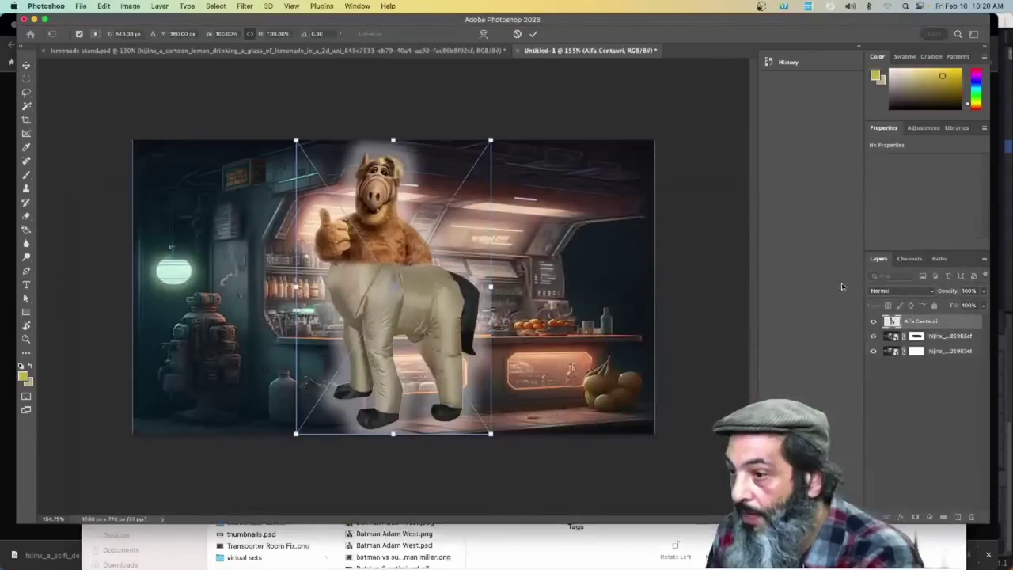
{"action": "left_click_drag", "start_coordinate": [949, 322], "coordinate": [956, 345]}
{"action": "left_click_drag", "start_coordinate": [297, 140], "coordinate": [375, 259]}
{"action": "left_click_drag", "start_coordinate": [418, 308], "coordinate": [421, 304]}
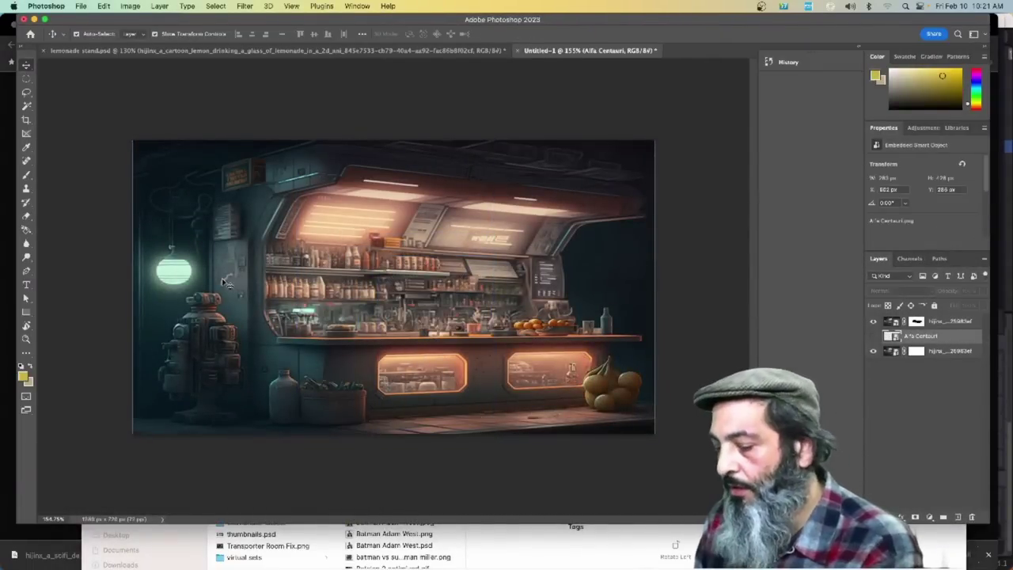
Step: Save the document as deli.psd and export the full deli background as deli BG.png in the lemonade stand folder
{"action": "left_click", "coordinate": [81, 6]}
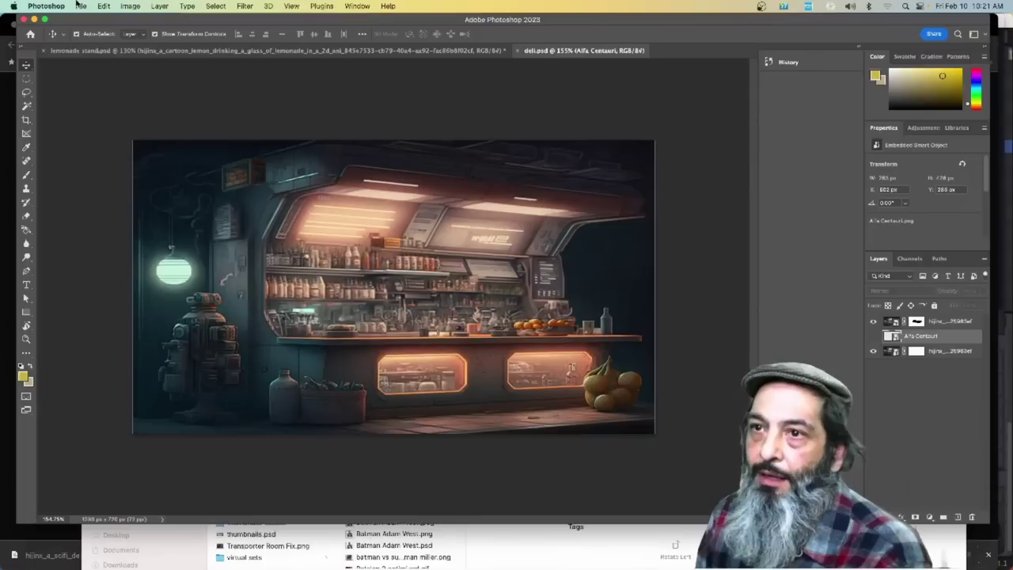
{"action": "left_click", "coordinate": [81, 6]}
{"action": "mouse_move", "coordinate": [95, 174]}
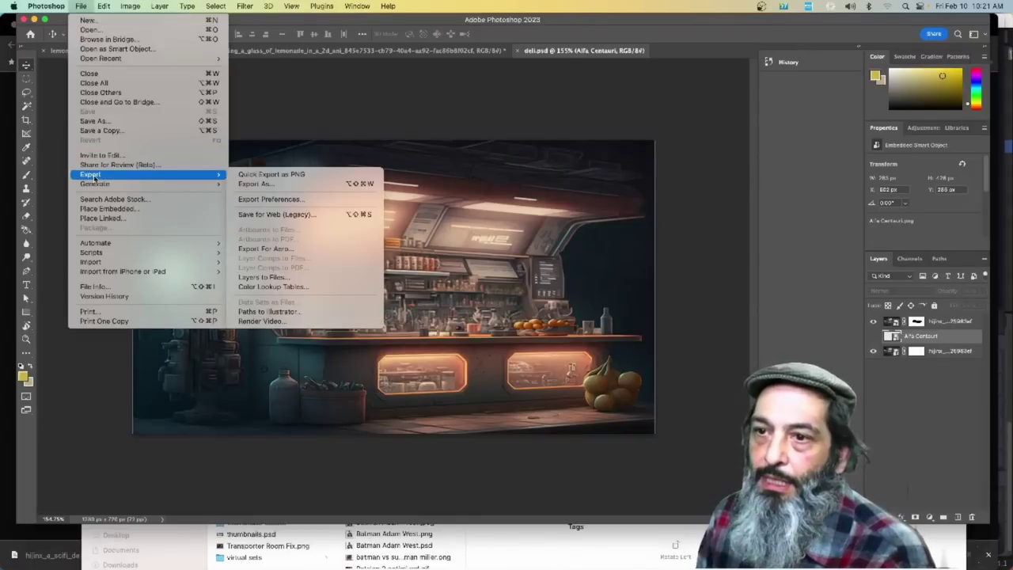
{"action": "left_click", "coordinate": [251, 181]}
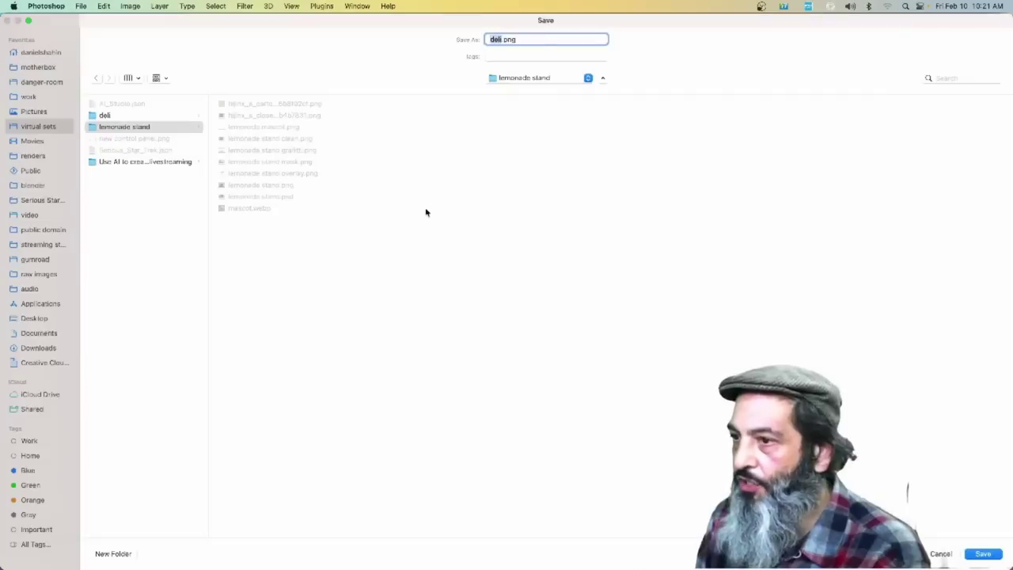
{"action": "key", "text": "Return"}
Step: Hide the bottom unmasked deli layer and export the cut-out counter as a PNG in the lemonade stand folder
{"action": "left_click", "coordinate": [873, 350]}
{"action": "left_click", "coordinate": [81, 6]}
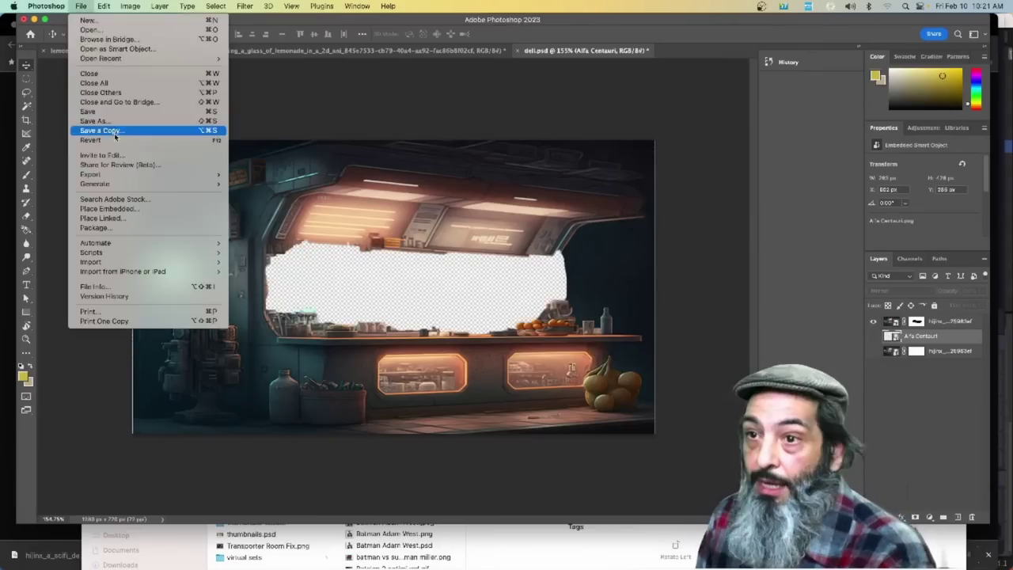
{"action": "mouse_move", "coordinate": [95, 171]}
{"action": "left_click", "coordinate": [251, 181]}
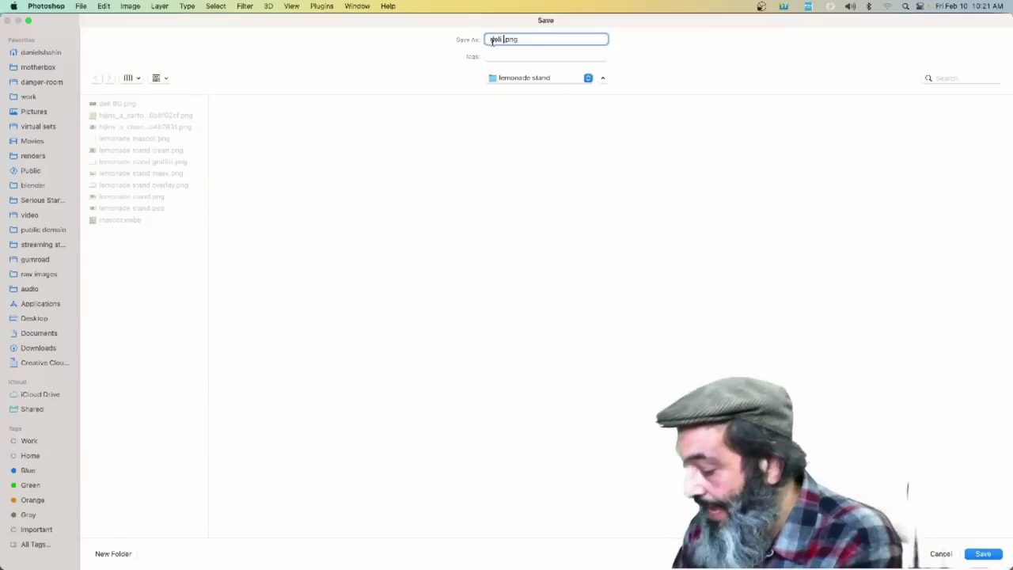
{"action": "key", "text": "Return"}
Step: Switch to OBS Studio and add a new scene named deli
{"action": "key", "text": "super+Tab"}
{"action": "key", "text": "super+Tab"}
{"action": "key", "text": "super+Tab"}
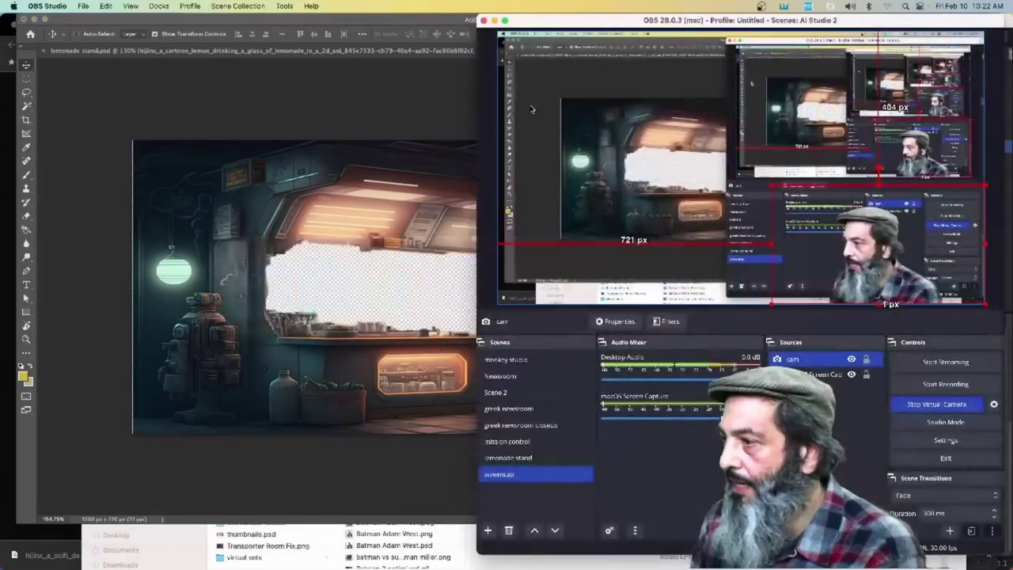
{"action": "left_click", "coordinate": [487, 529]}
{"action": "type", "text": "deli"}
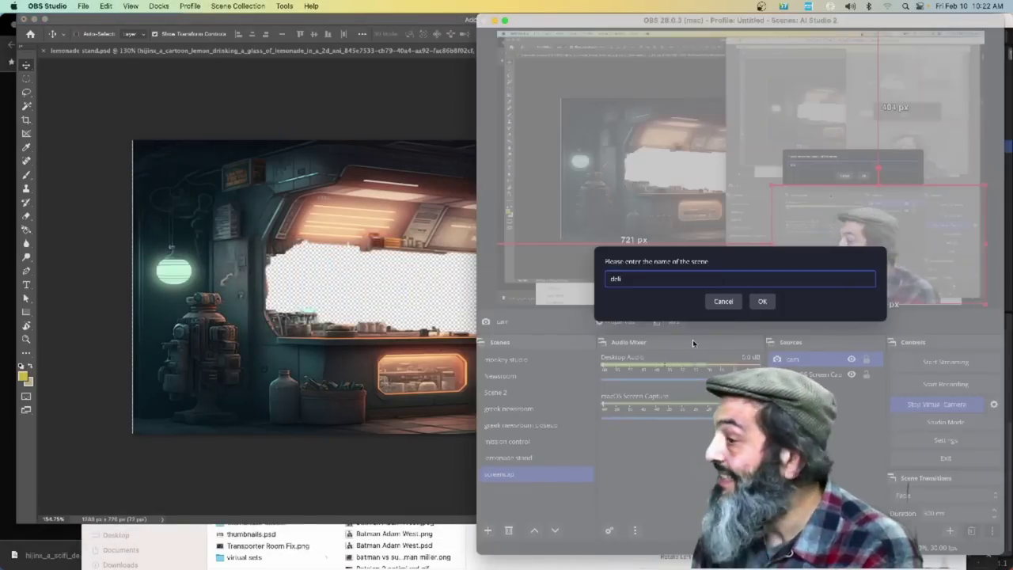
{"action": "left_click", "coordinate": [761, 302]}
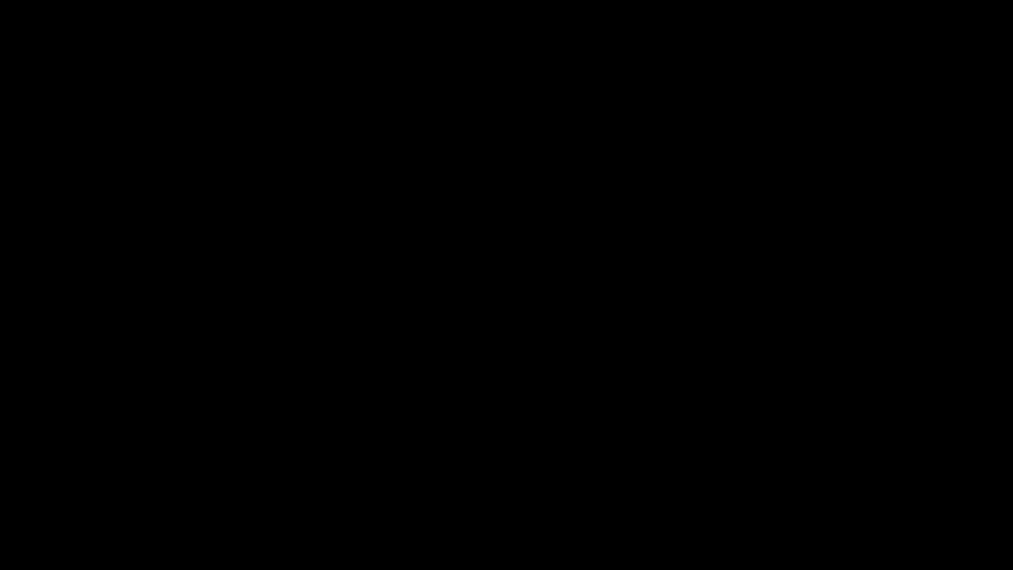